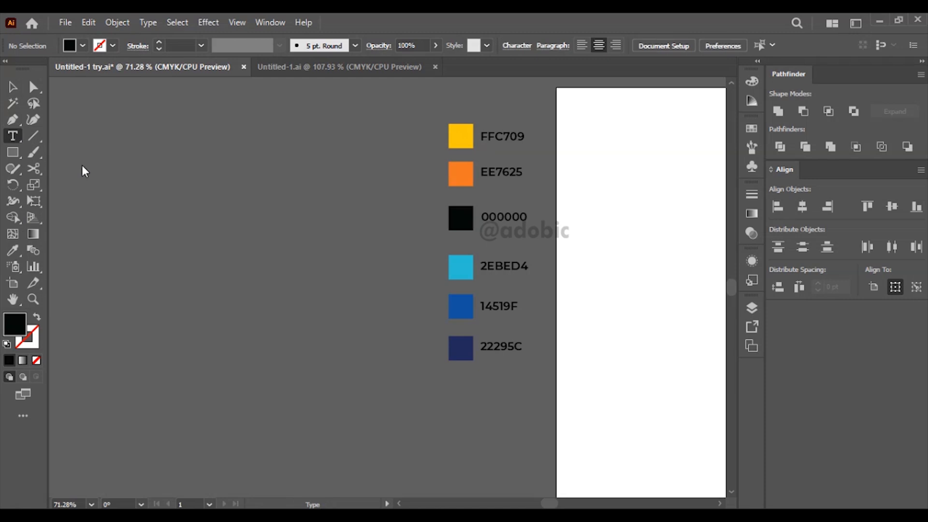
Step: Create the point text "Adobic" in 200 pt BillionDreams and place it on the empty canvas beside the colour swatches
left_click(164, 204)
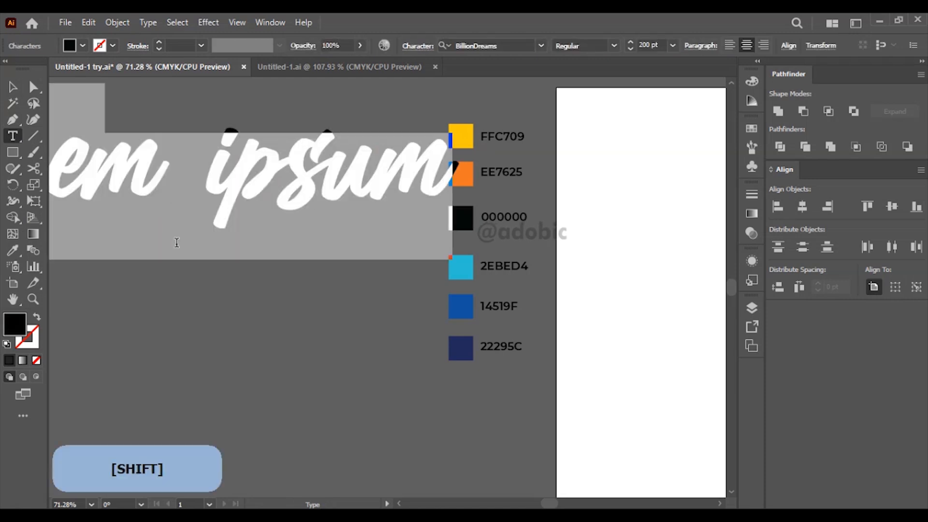
type("Adobic")
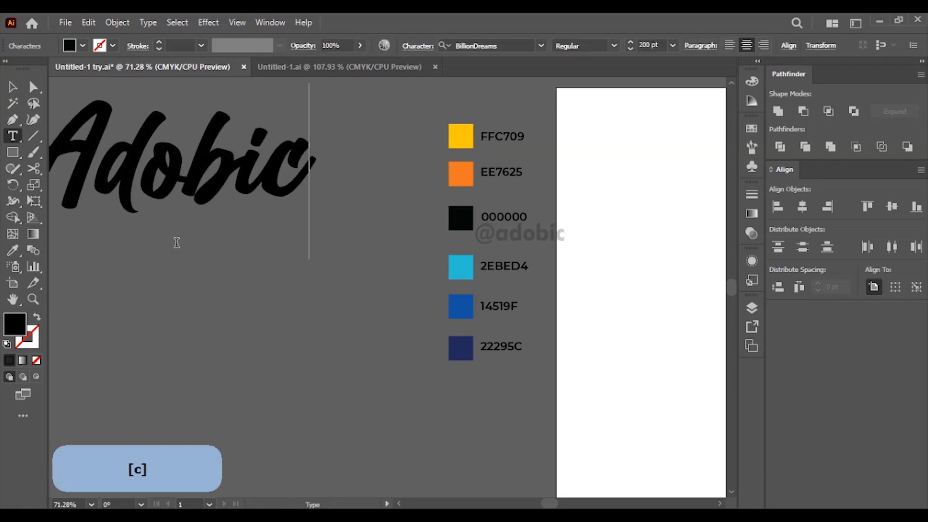
left_click(13, 87)
left_click_drag(237, 153, 328, 237)
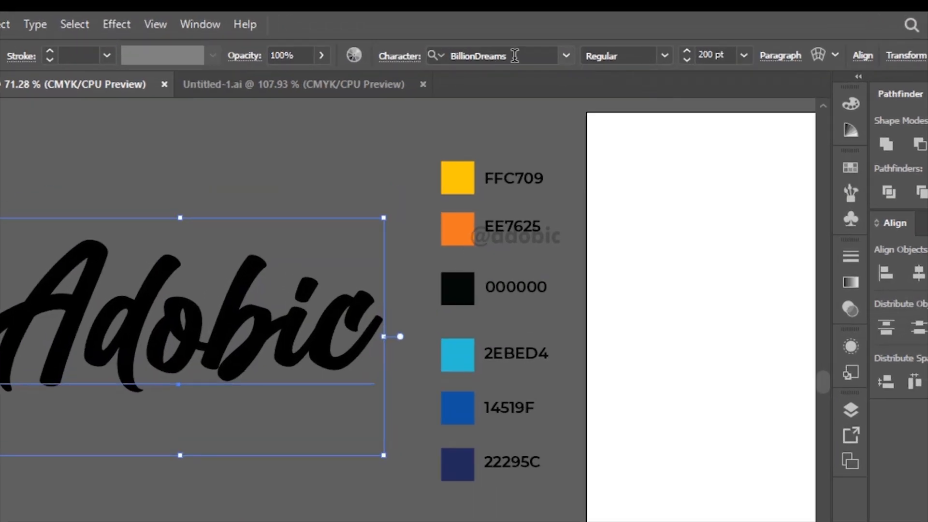
left_click(504, 44)
left_click(713, 55)
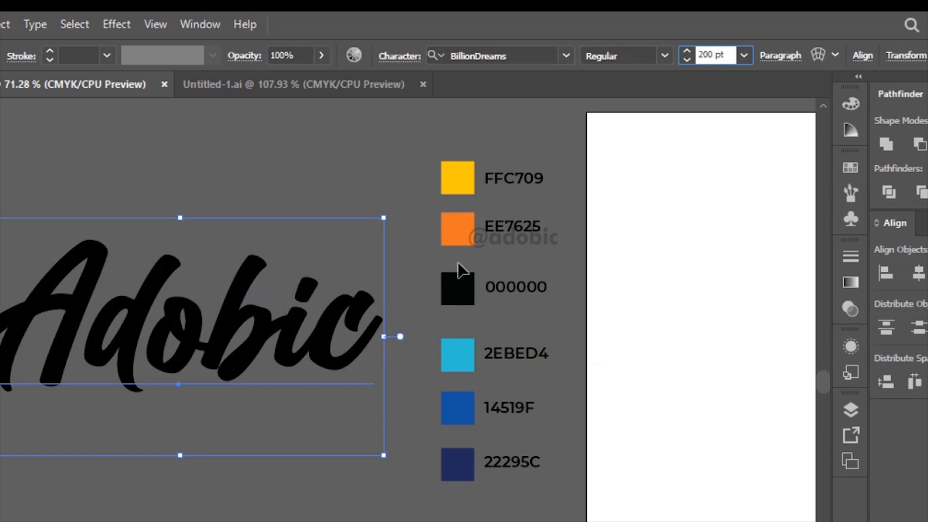
left_click_drag(385, 336, 407, 336)
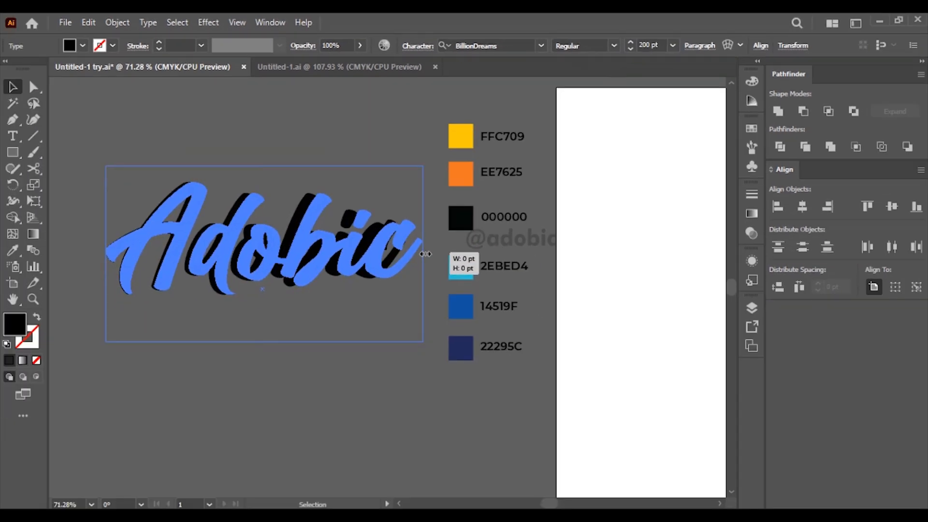
left_click_drag(385, 269, 361, 264)
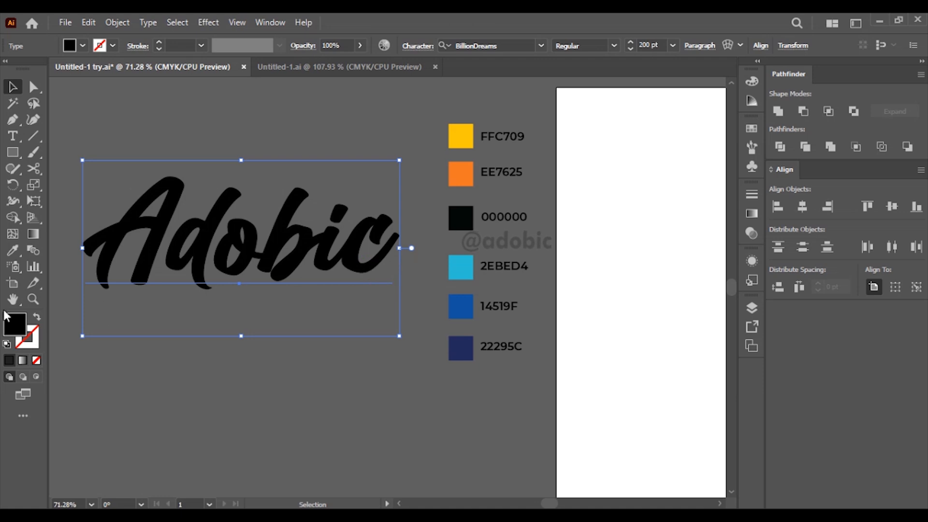
Step: Remove the text's default fill and add a new appearance fill sampled from the yellow FFC709 swatch
key("slash")
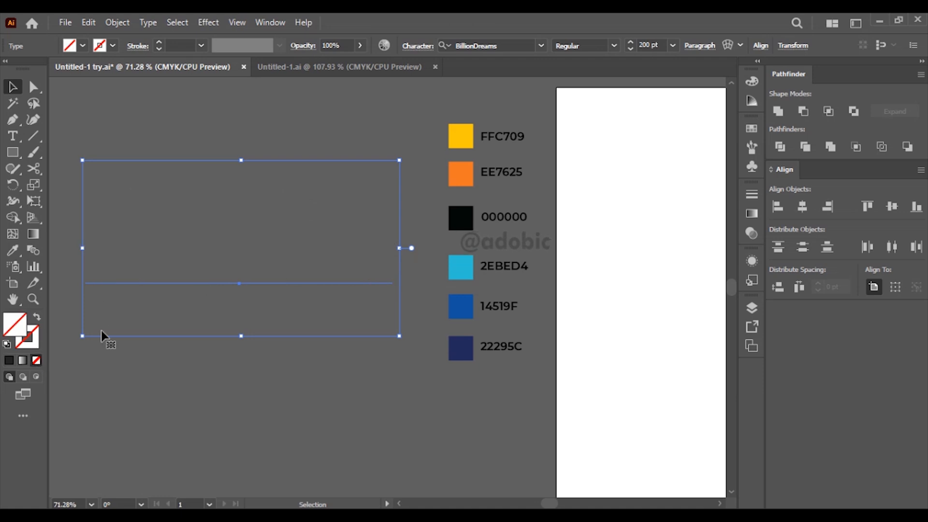
left_click(753, 260)
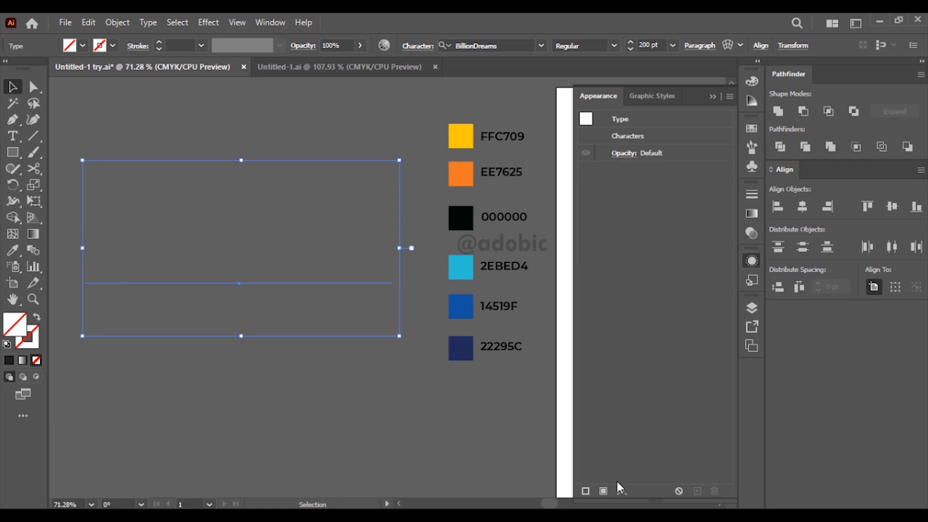
left_click(603, 491)
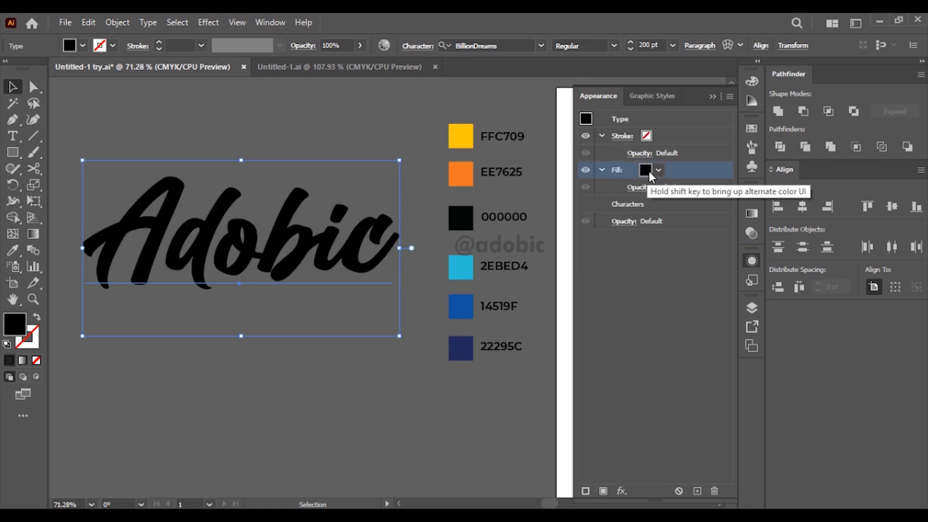
left_click(12, 250)
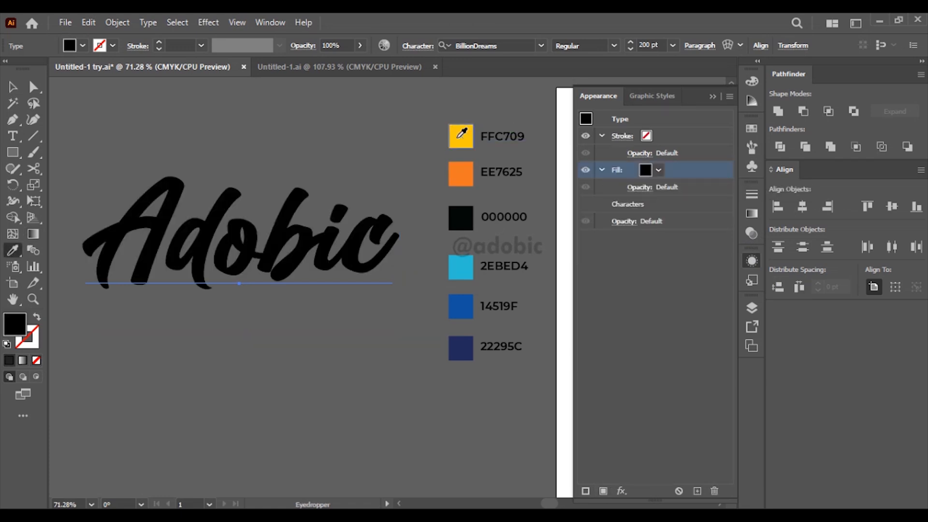
left_click(459, 136)
left_click(13, 88)
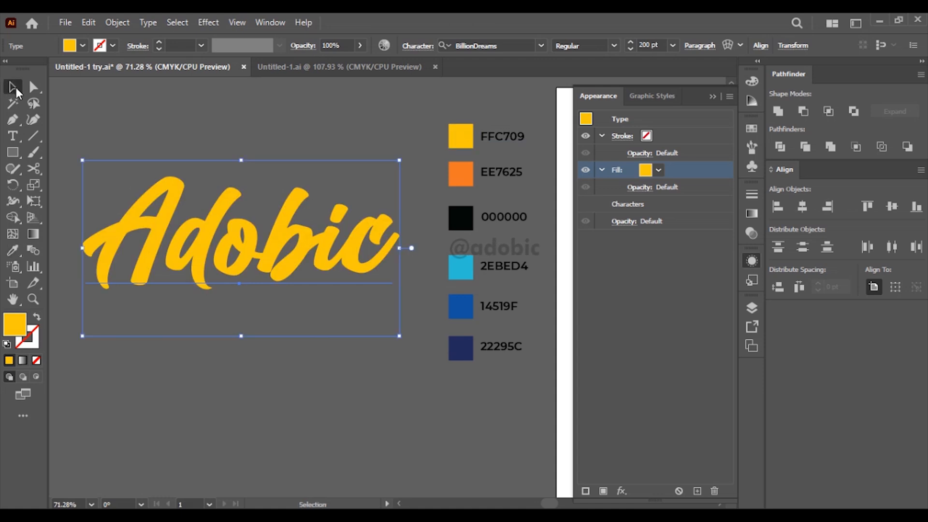
Step: Copy the hex code EE7625 from the label beside the orange swatch
left_click(512, 179)
left_click(509, 177)
double_click(510, 177)
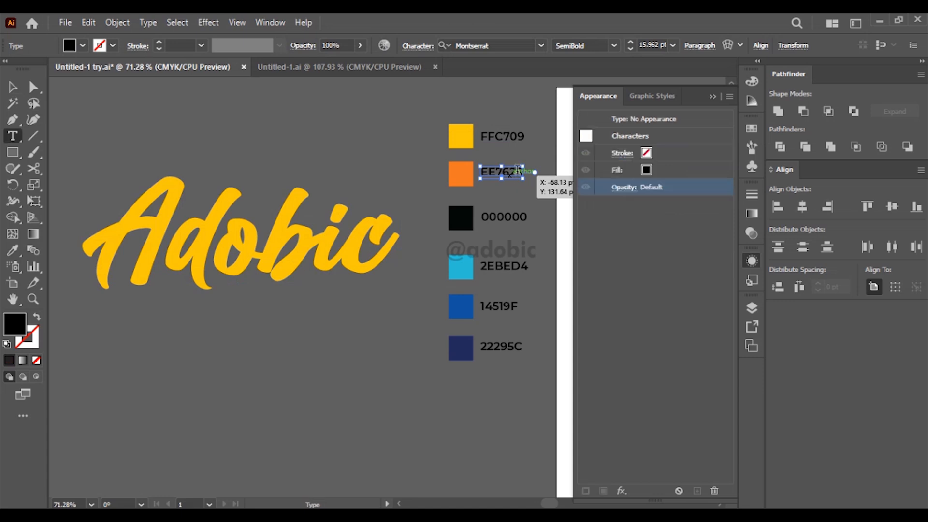
double_click(517, 173)
key("ctrl+c")
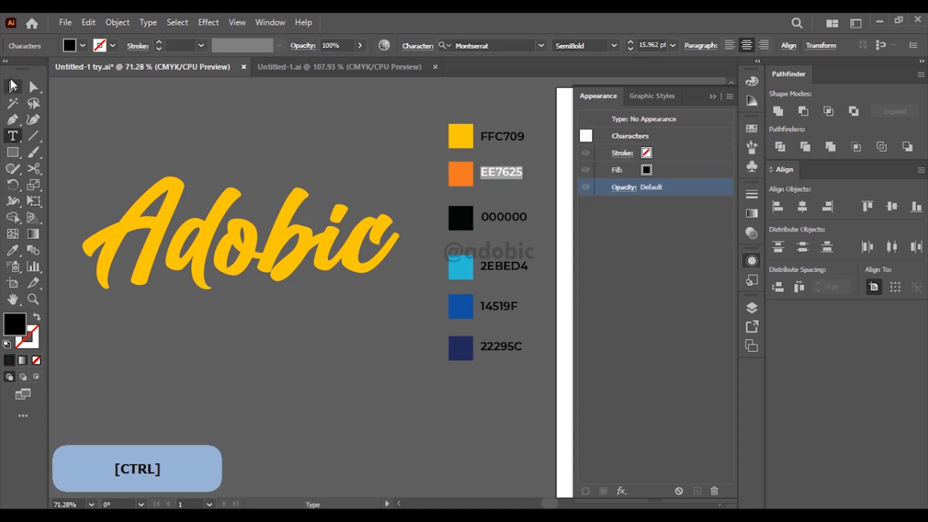
Step: Apply an Inner Glow effect to the Adobic text's yellow fill, using Multiply mode and the copied colour EE7625
left_click(15, 87)
left_click(192, 219)
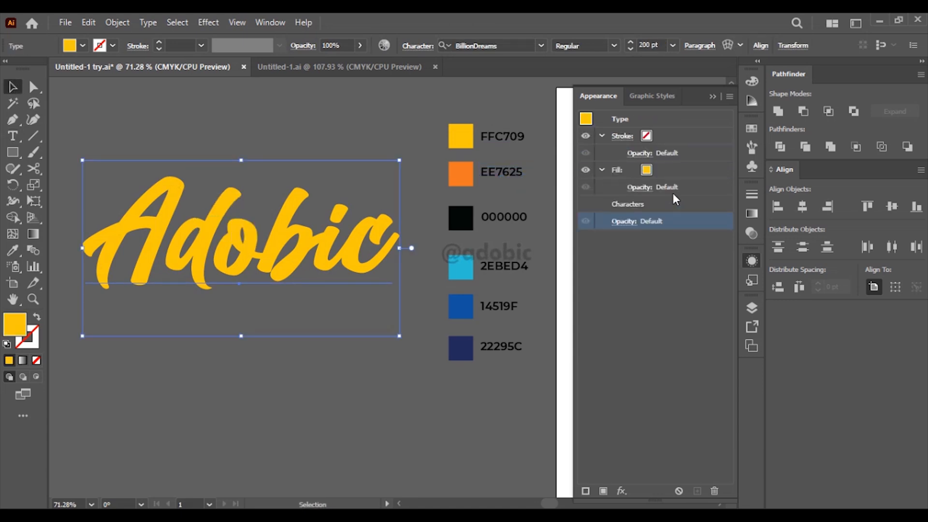
left_click(676, 174)
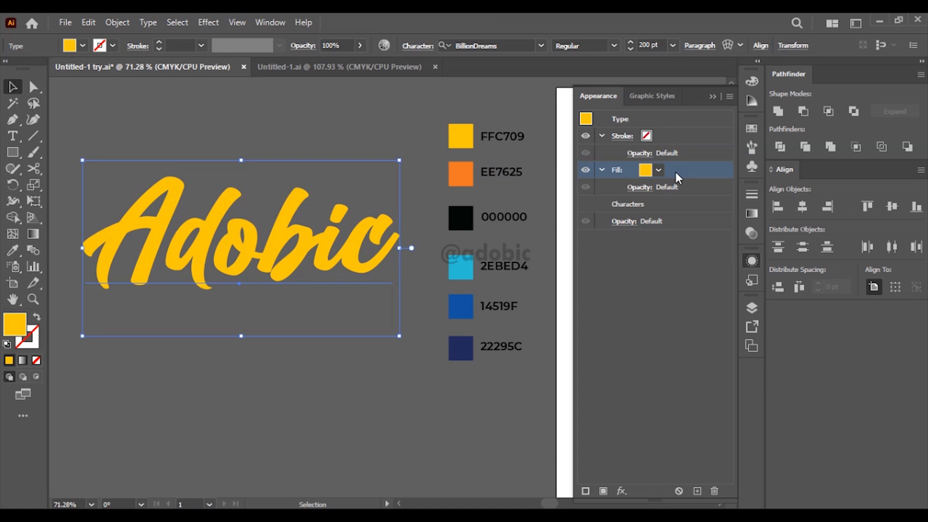
left_click(622, 491)
mouse_move(670, 276)
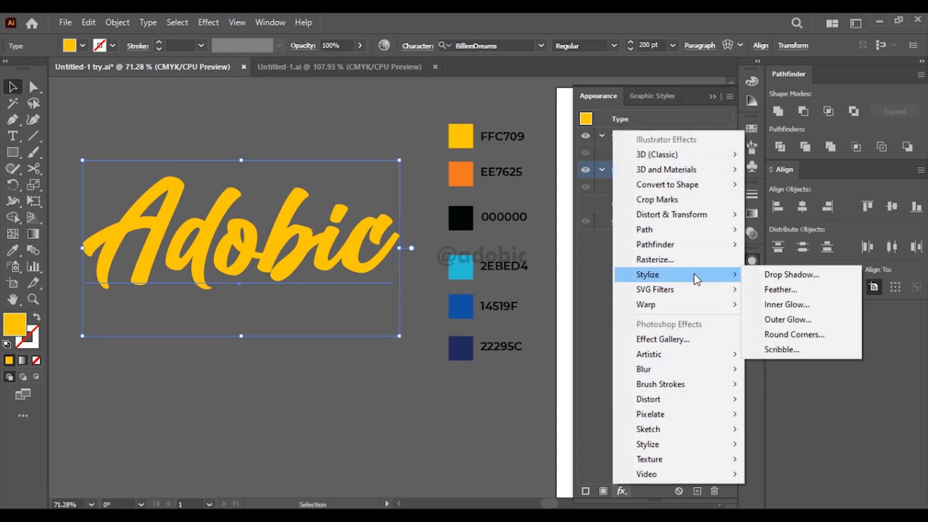
left_click(800, 309)
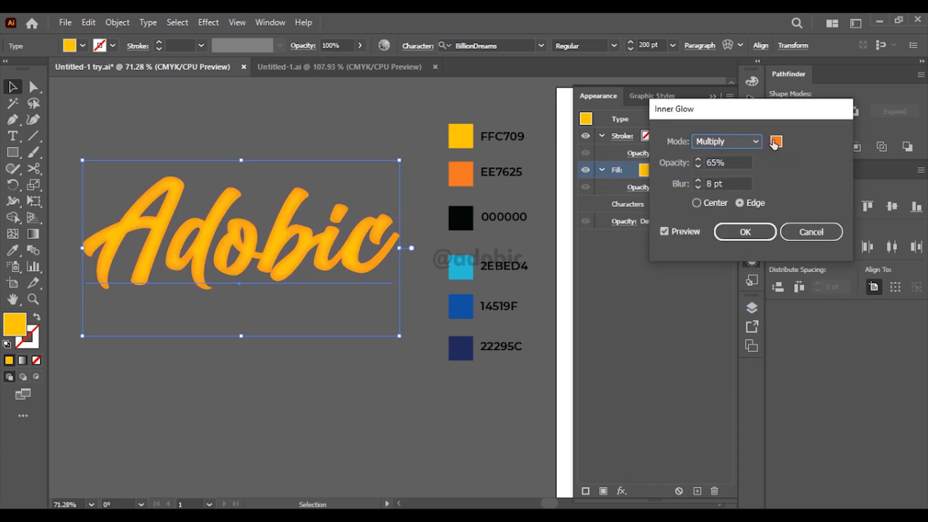
left_click(775, 142)
key("ctrl+v")
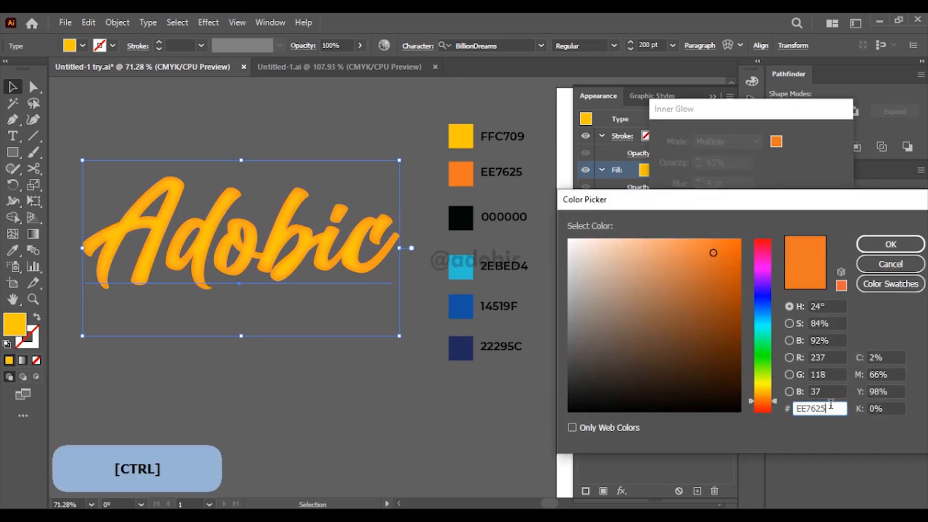
key("Tab")
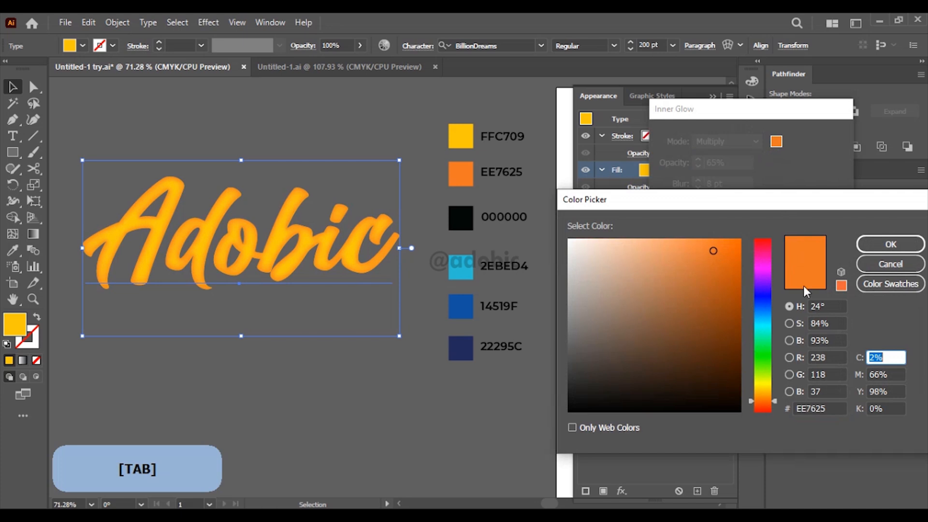
left_click(872, 245)
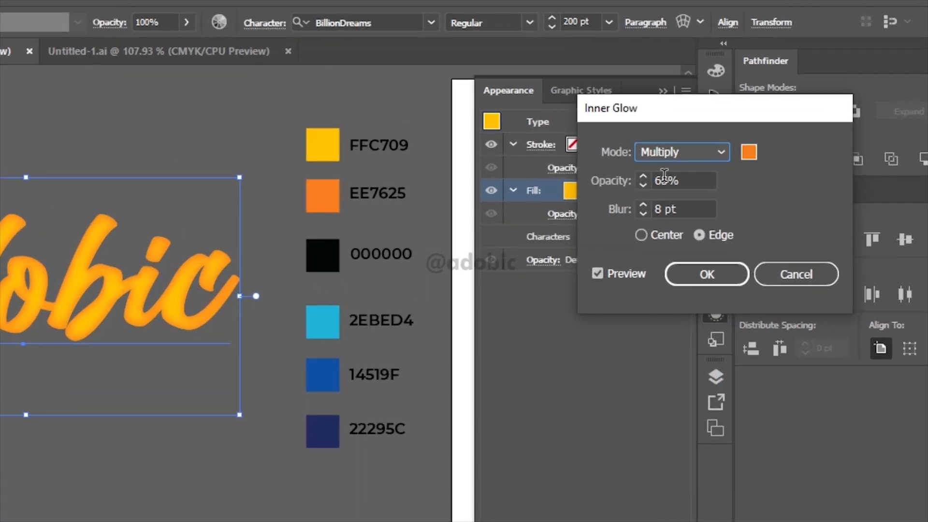
Step: Set the inner glow's opacity to 70% and blur to 8 pt, then apply the effect
double_click(716, 163)
type("70")
key("Tab")
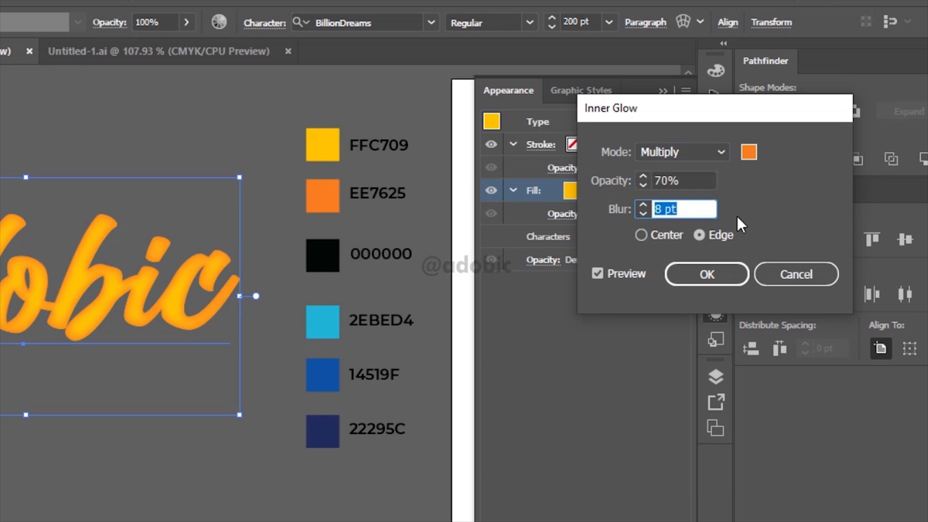
type("9")
key("Tab")
key("shift+Tab")
type("8")
key("Tab")
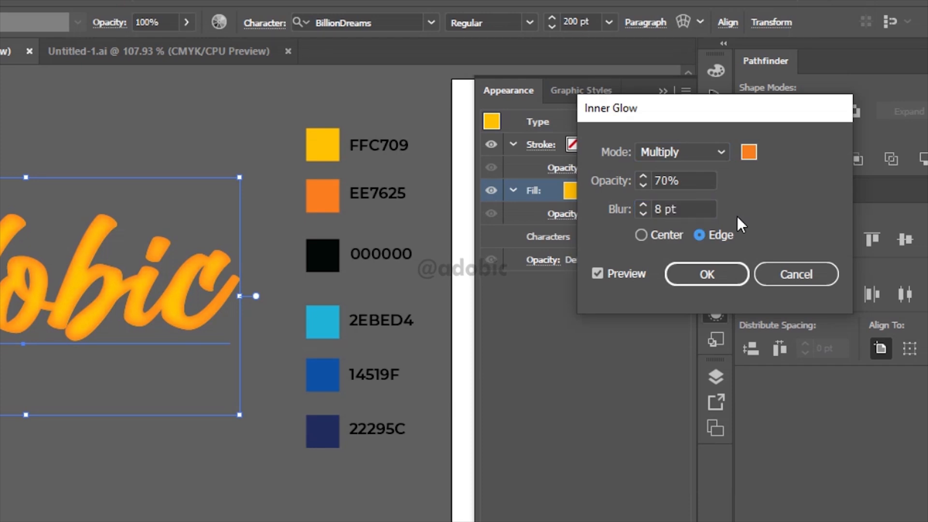
left_click(697, 273)
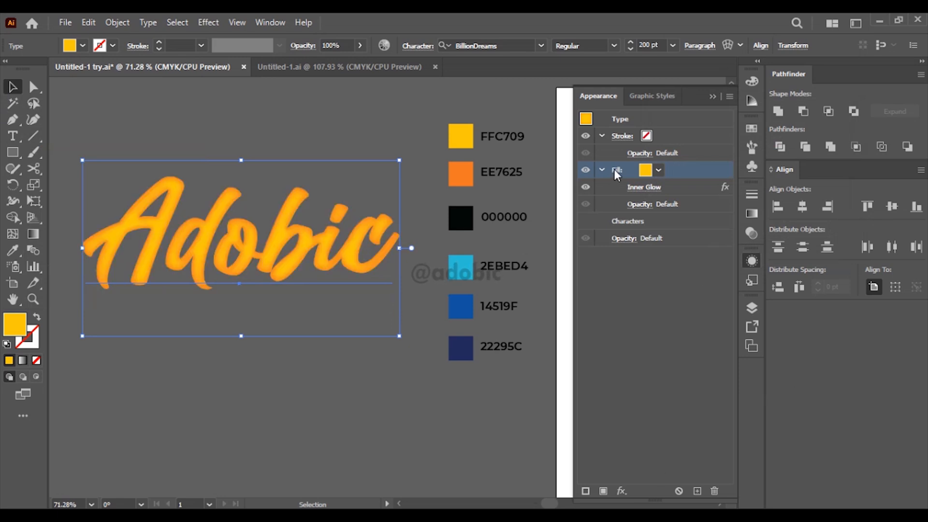
Step: Duplicate the text's yellow fill and delete the Inner Glow effect from the lower copy
left_click(697, 491)
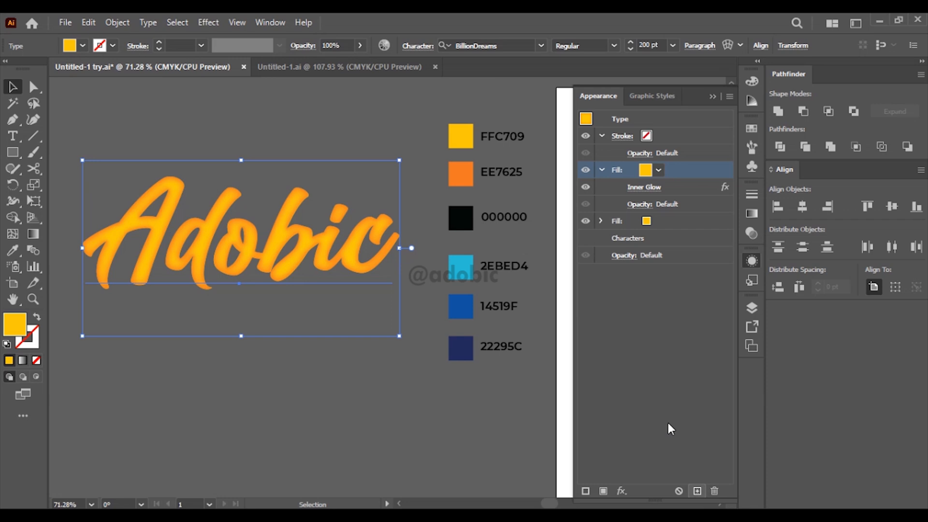
left_click(602, 170)
left_click(602, 187)
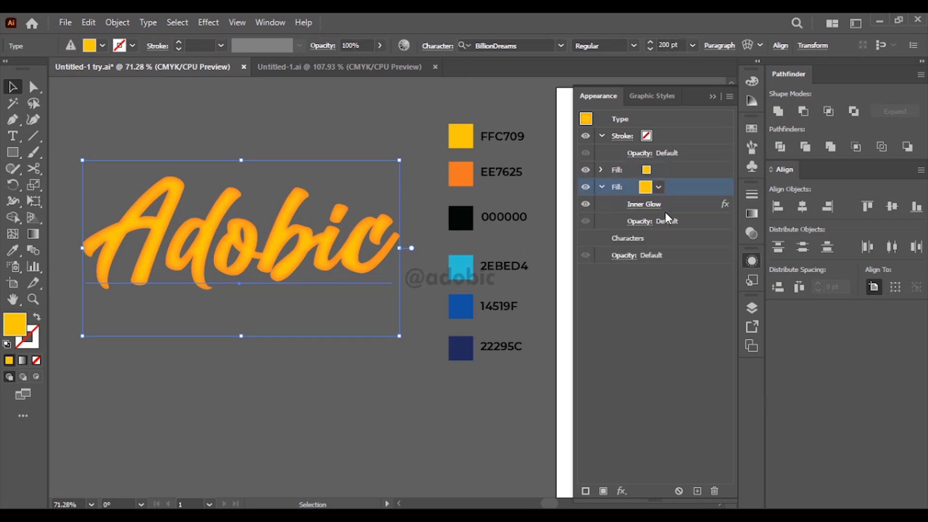
left_click(677, 206)
left_click(715, 491)
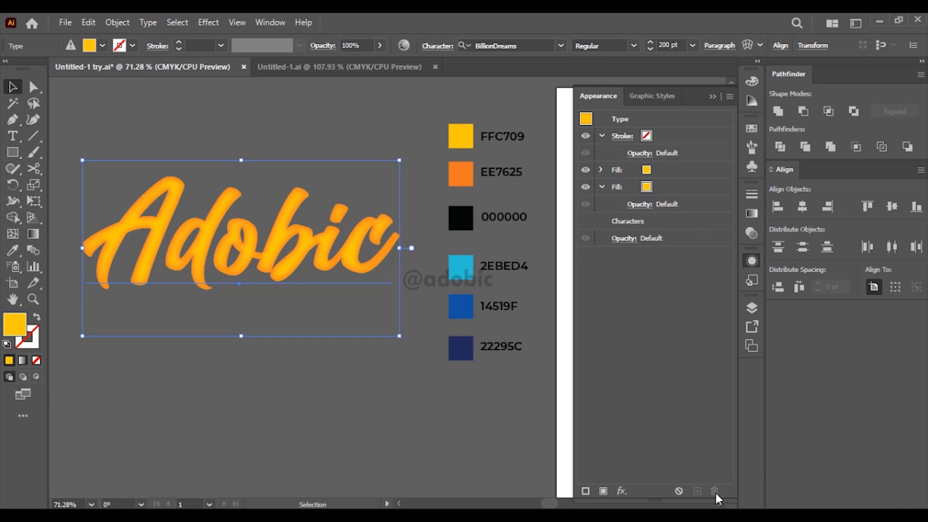
Step: Change the lower fill to the lighter yellow swatch
left_click(621, 189)
left_click(659, 188)
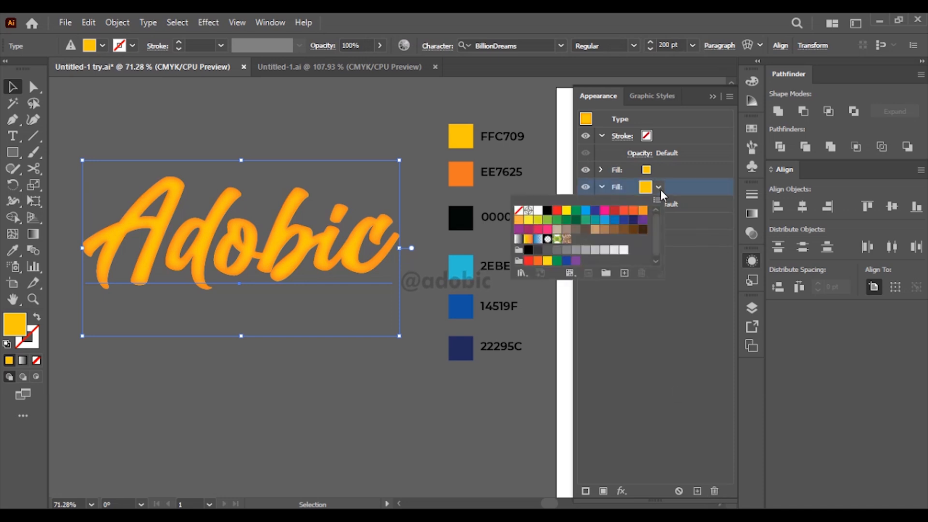
left_click(529, 221)
left_click(623, 191)
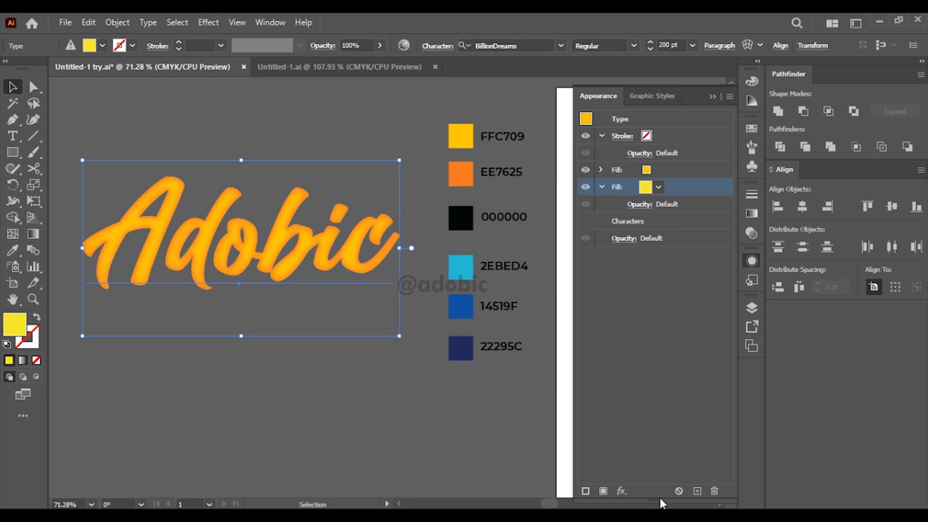
Step: Add a Transform effect to the lower fill, moving it -1 pt horizontally and -1 pt vertically
left_click(622, 491)
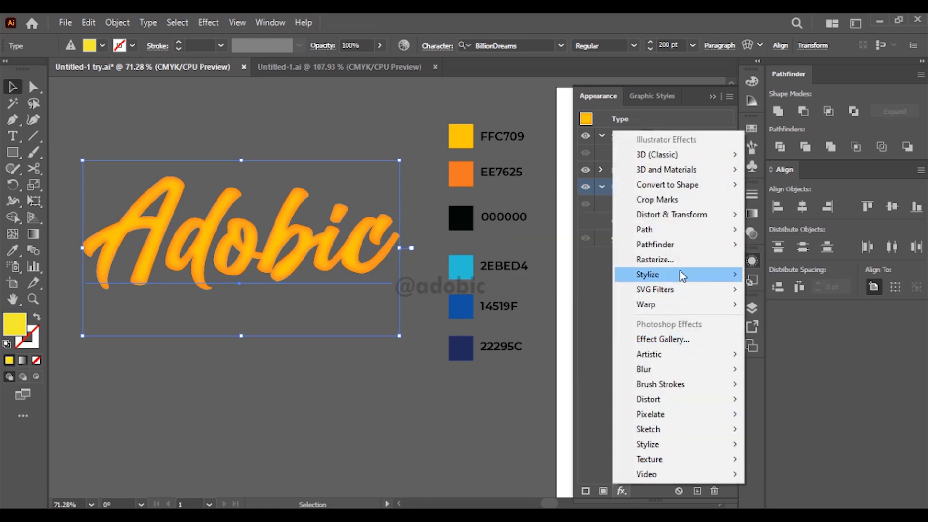
mouse_move(736, 217)
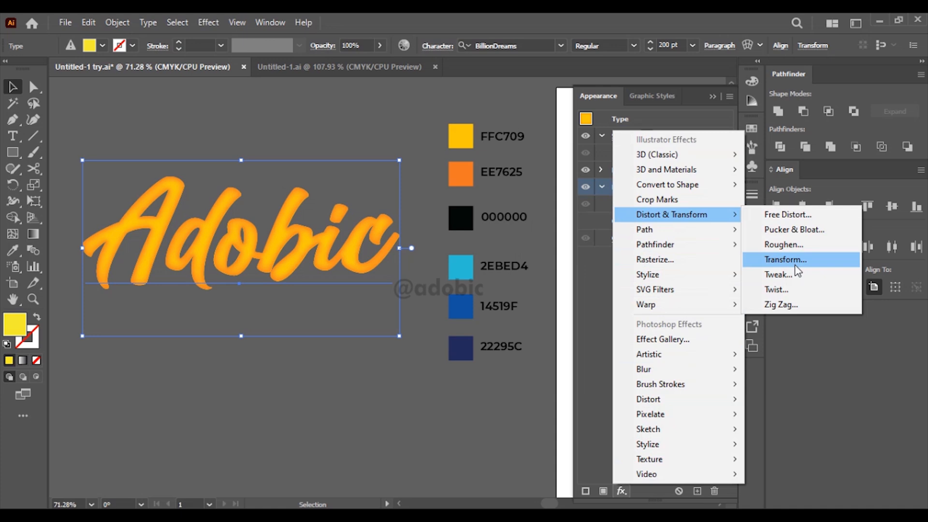
left_click(795, 265)
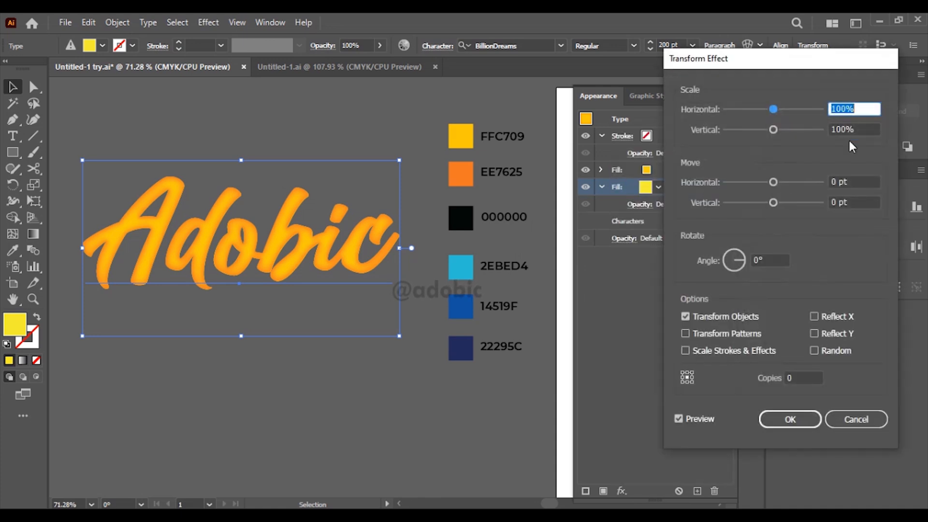
left_click(844, 180)
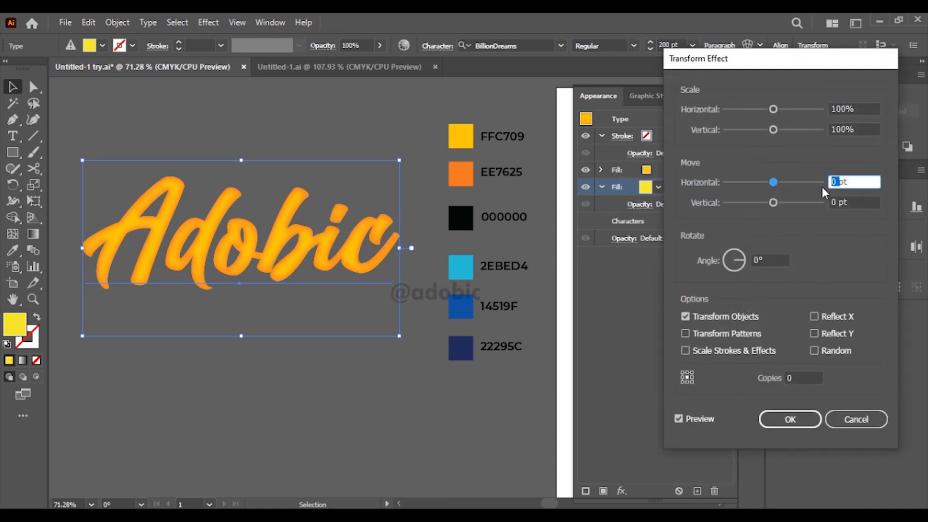
type("-1")
key("Tab")
type("-1")
key("Tab")
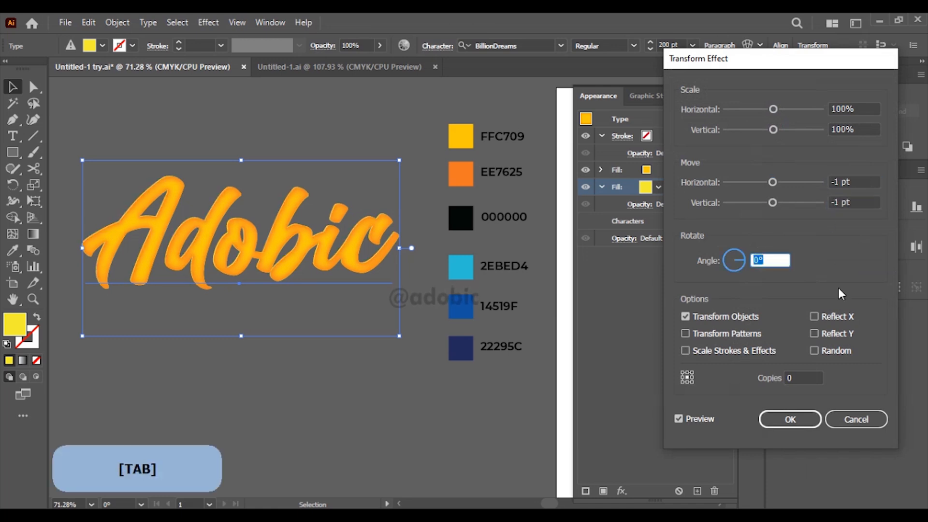
left_click(791, 421)
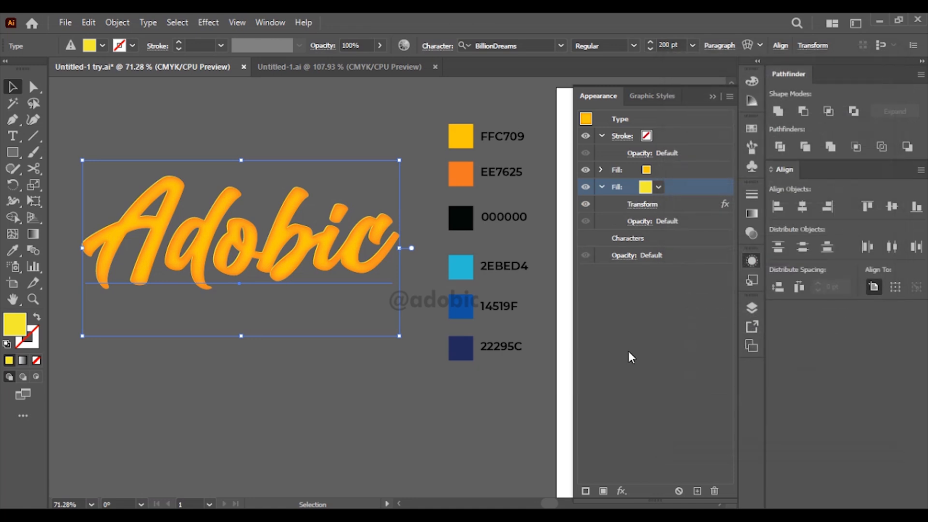
Step: Duplicate the text's lower light-yellow fill and recolour the bottom copy with the orange EE7625 swatch
left_click(698, 491)
left_click(669, 237)
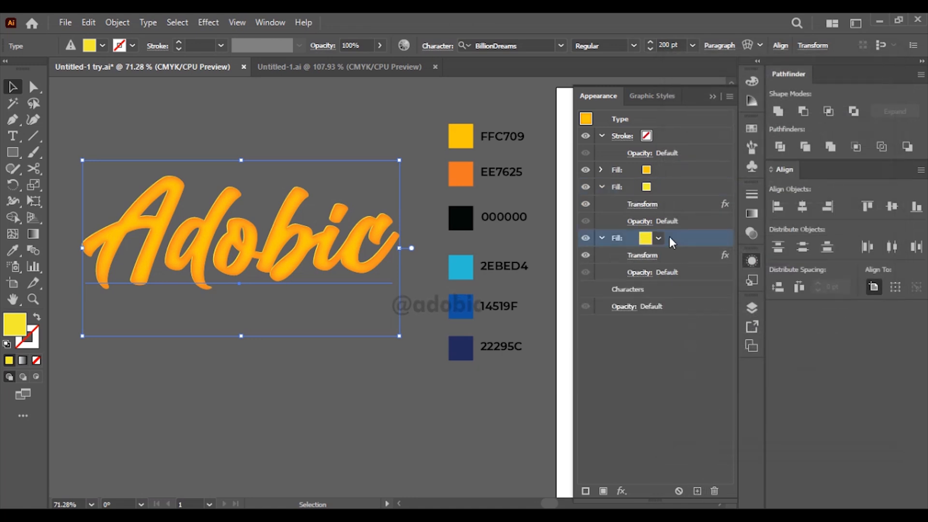
left_click(13, 250)
left_click(457, 172)
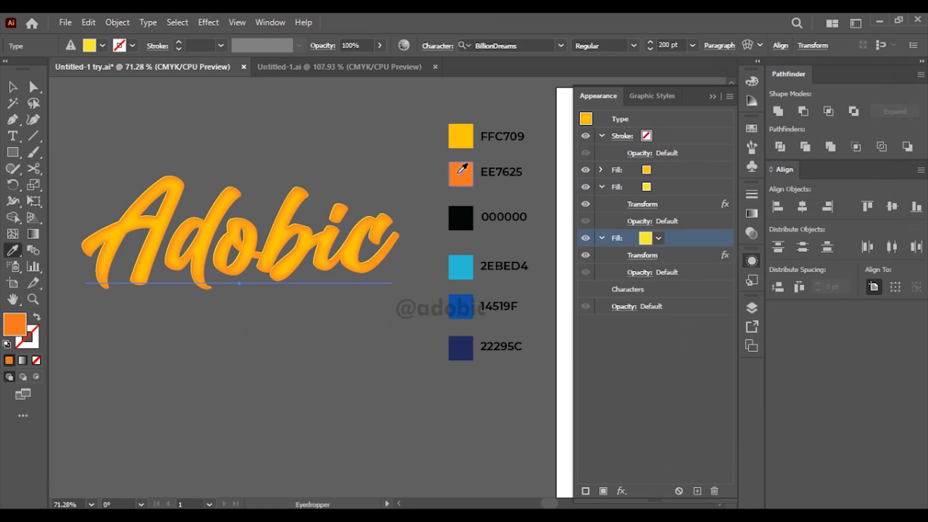
left_click(12, 86)
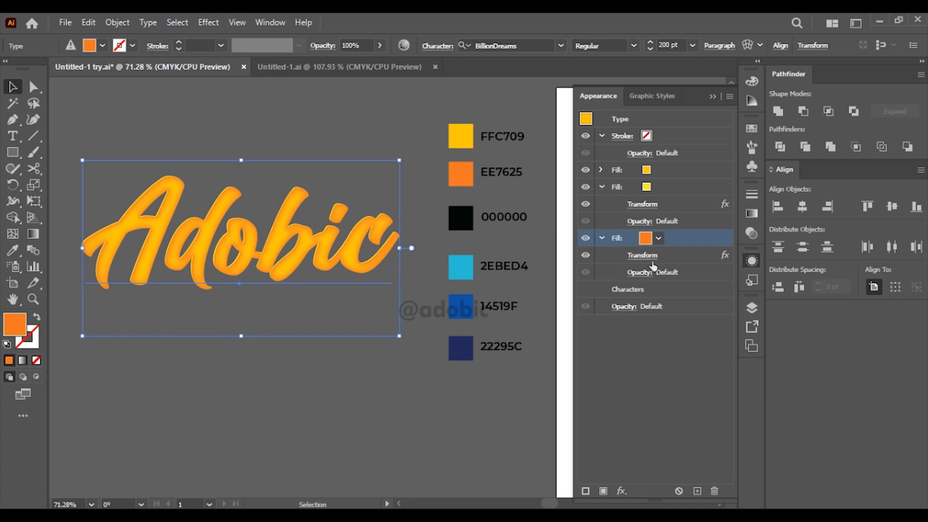
Step: Set the orange fill's Transform effect to move 1 pt horizontally and 1 pt vertically
left_click(663, 257)
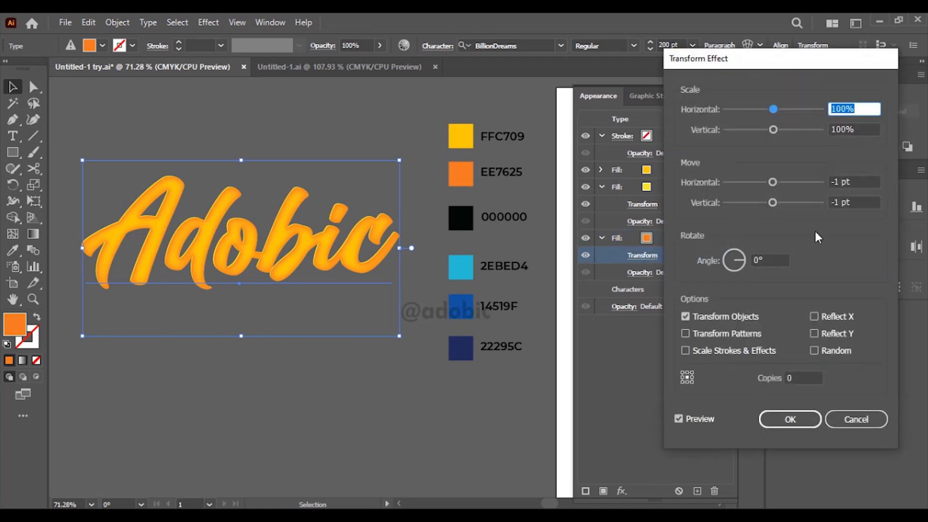
left_click(841, 183)
type("1")
key("Tab")
type("1")
key("Tab")
left_click(789, 419)
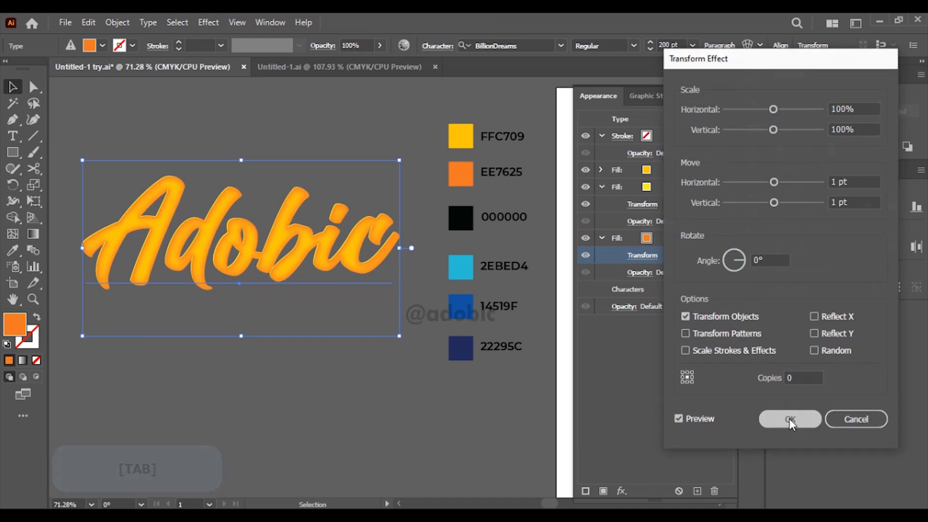
Step: Deselect the text and examine the yellow and orange edges of its last letters up close
left_click(382, 411)
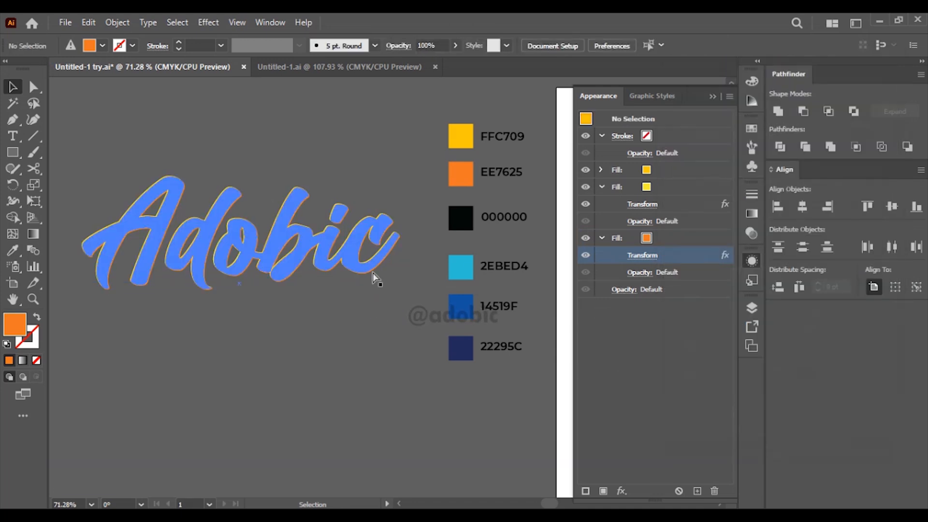
key("ctrl+space")
left_click(383, 279)
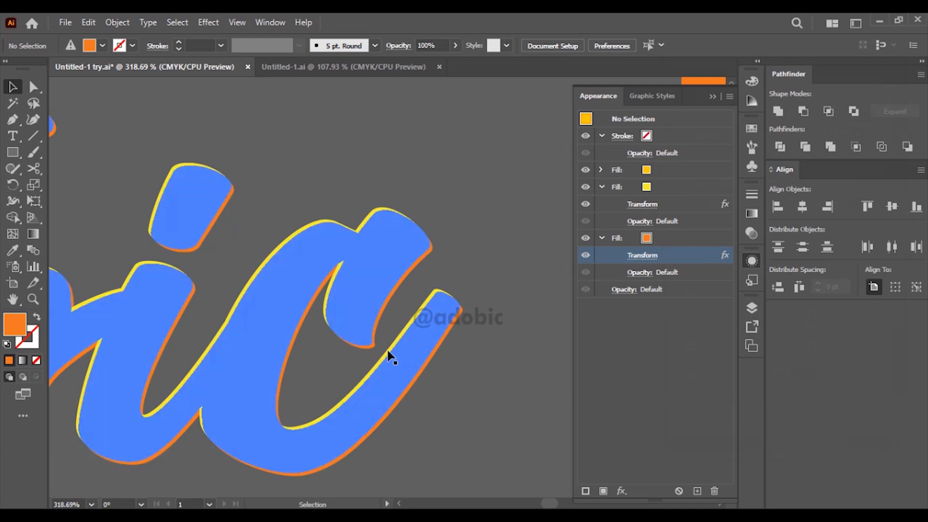
key("ctrl")
key("ctrl+0")
key("space")
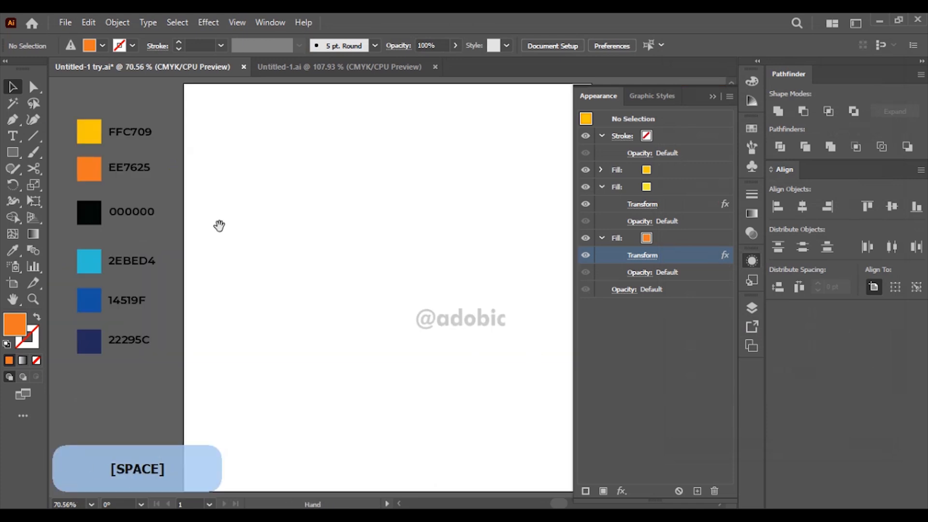
left_click_drag(147, 233, 460, 251)
mouse_move(283, 278)
left_mouse_down()
mouse_move(323, 280)
mouse_move(290, 281)
left_mouse_up()
Step: Reselect the text and collapse its expanded stroke and fill attributes
left_click(327, 295)
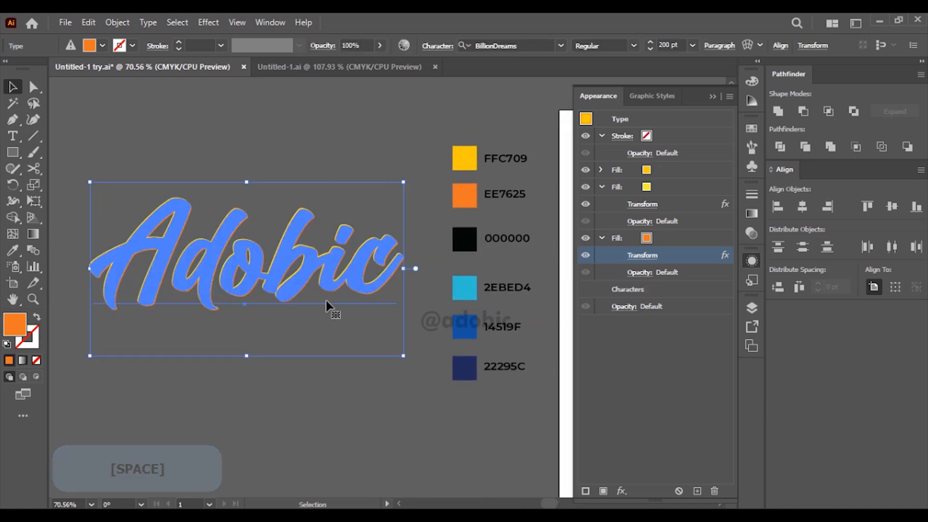
left_click(602, 186)
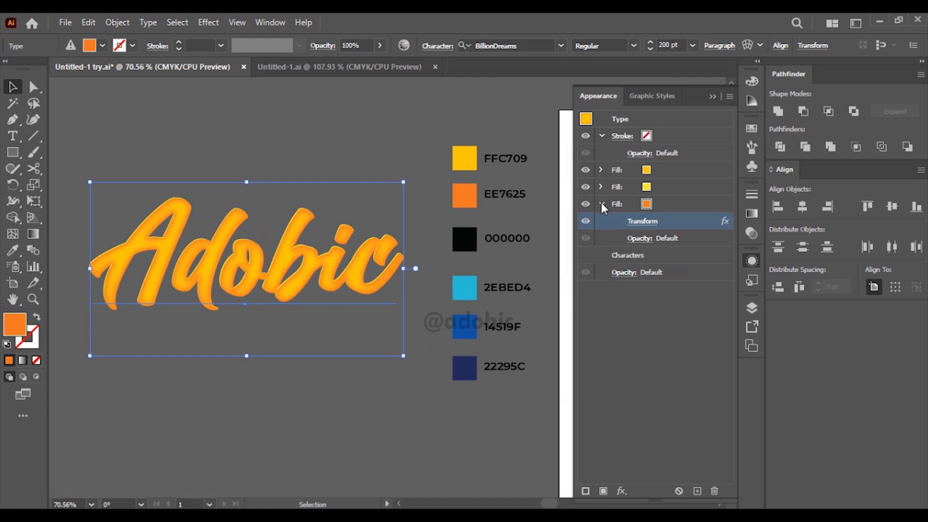
left_click(601, 203)
left_click(601, 137)
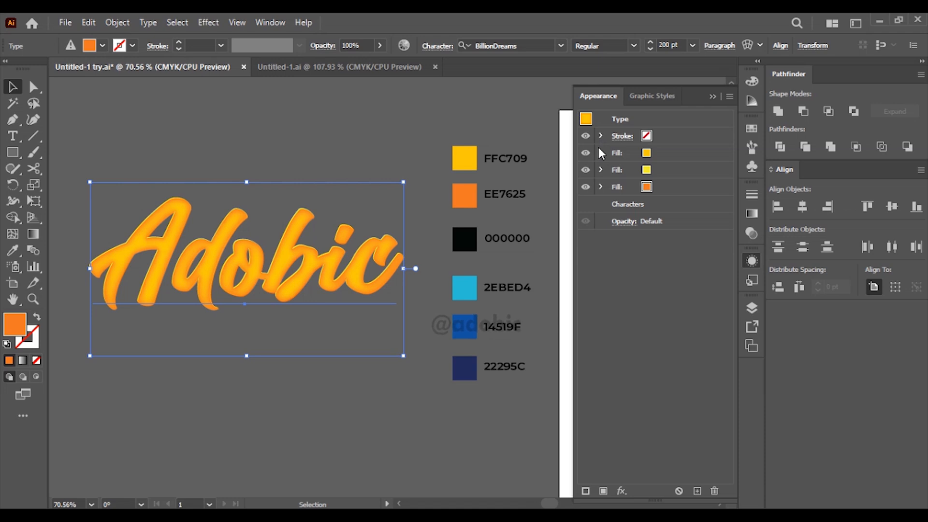
Step: Duplicate the orange fill and recolour the bottom copy with the black 000000 swatch
left_click(617, 190)
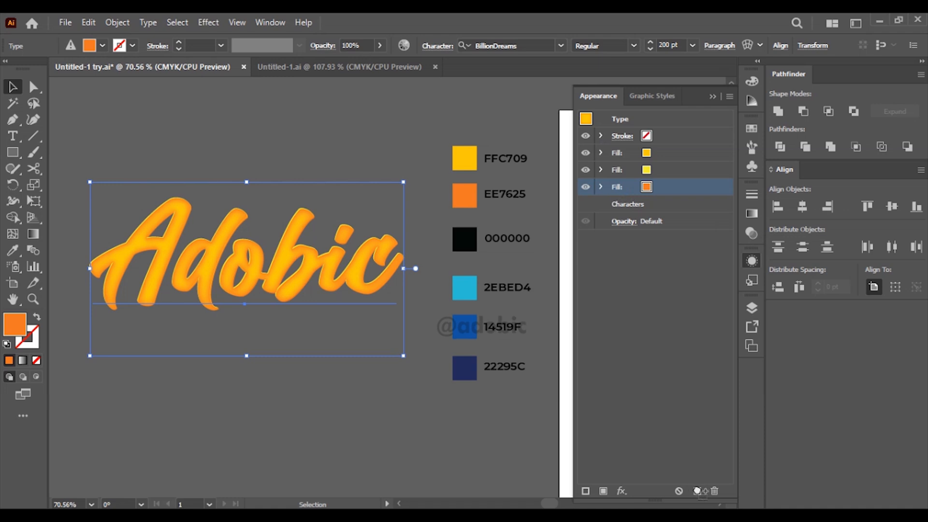
left_click(697, 490)
left_click(628, 203)
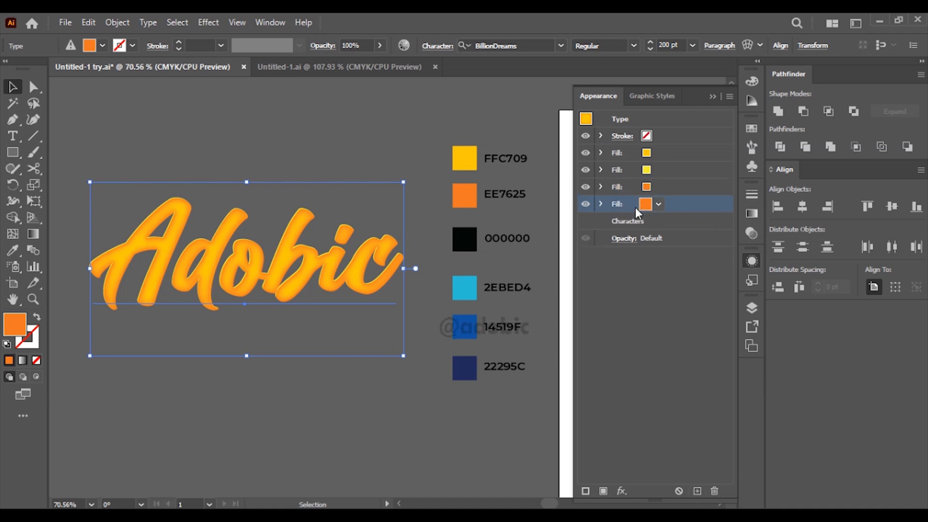
key("i")
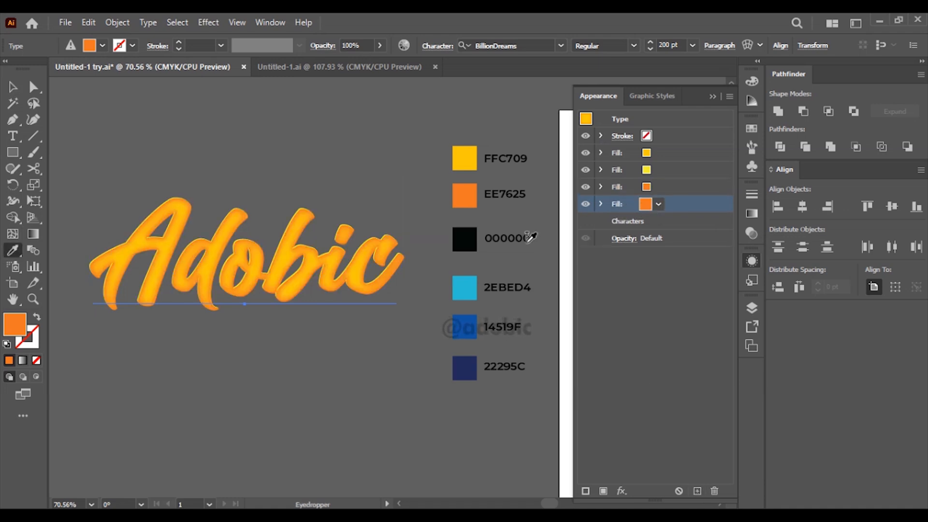
left_click(466, 239)
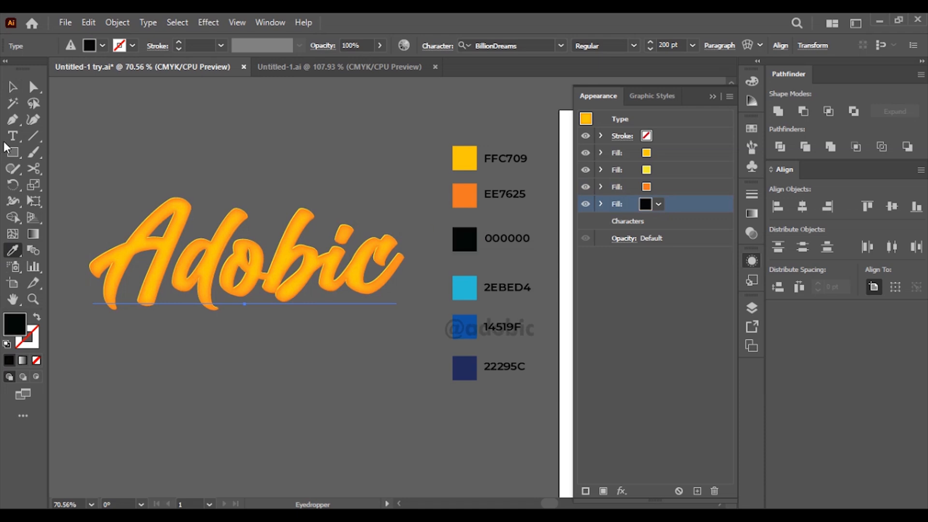
left_click(14, 91)
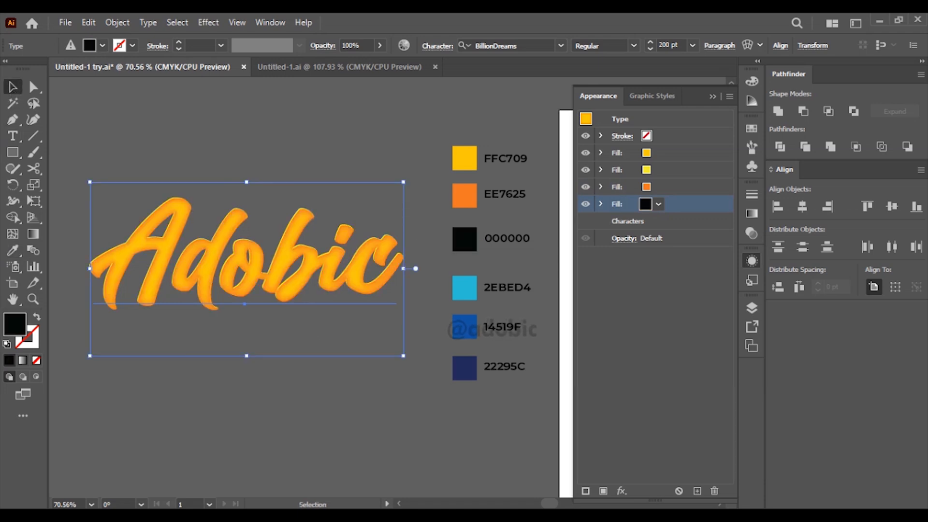
Step: Add a Gaussian Blur effect with a 27-pixel radius to the black fill
left_click(622, 494)
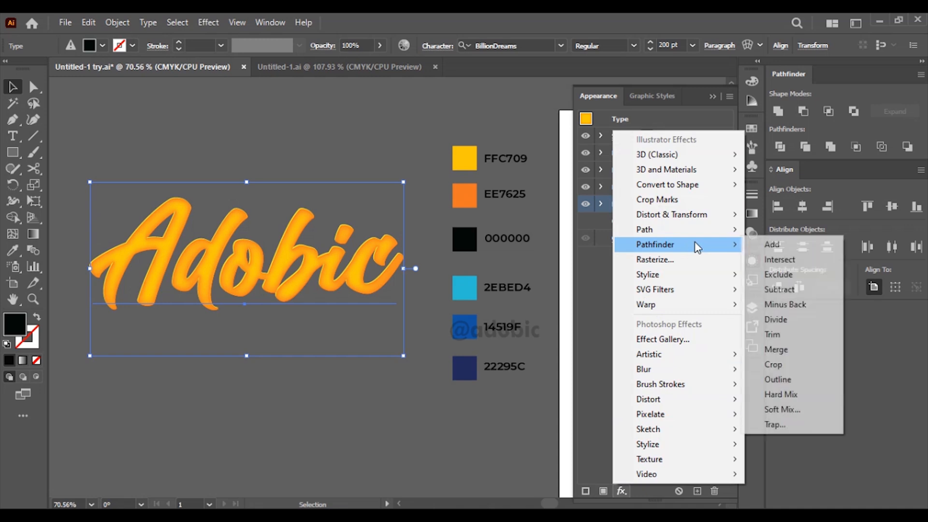
mouse_move(712, 369)
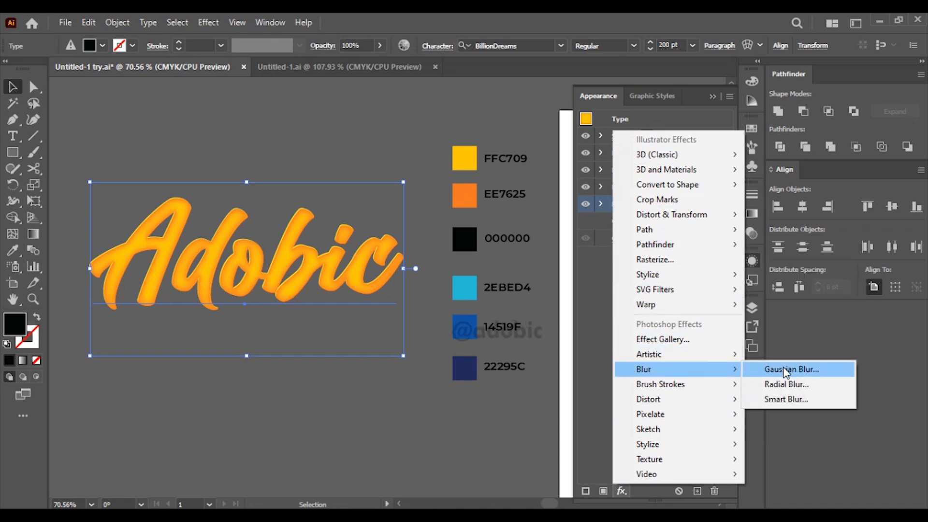
left_click(793, 370)
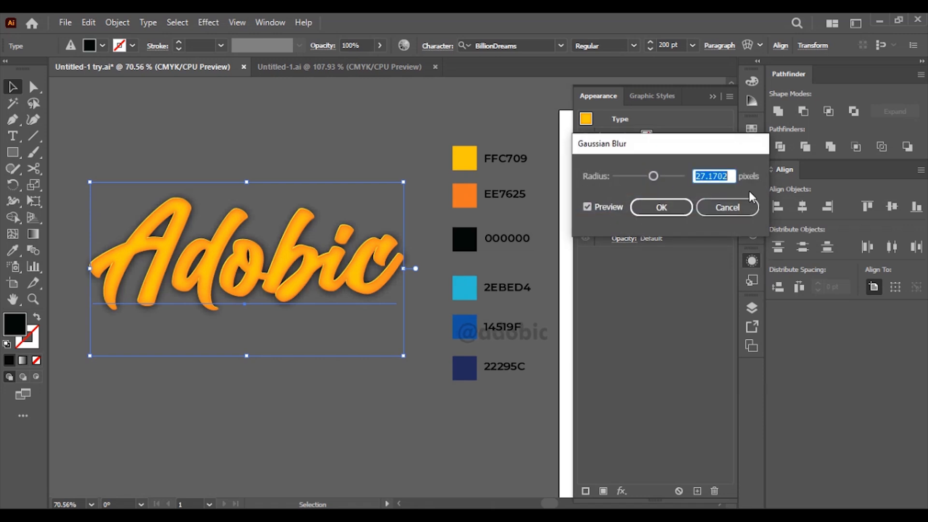
type("27")
key("Tab")
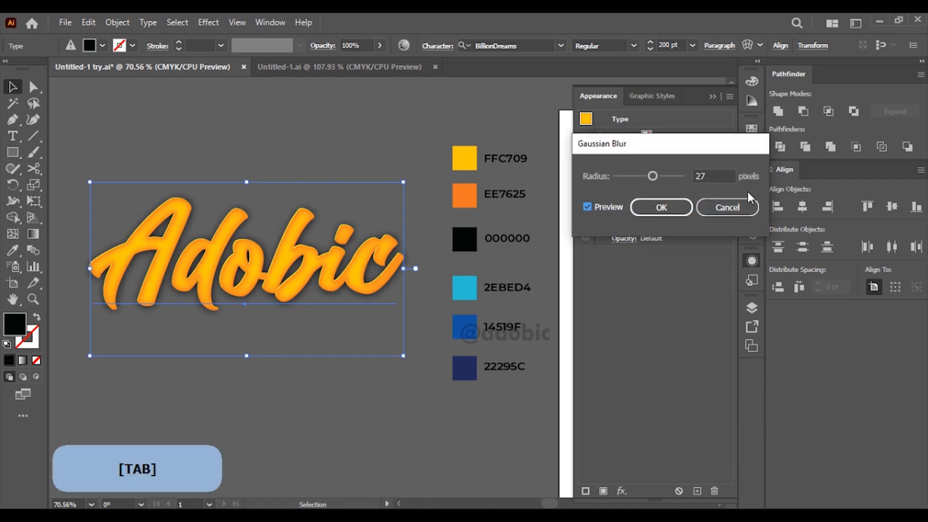
left_click(652, 207)
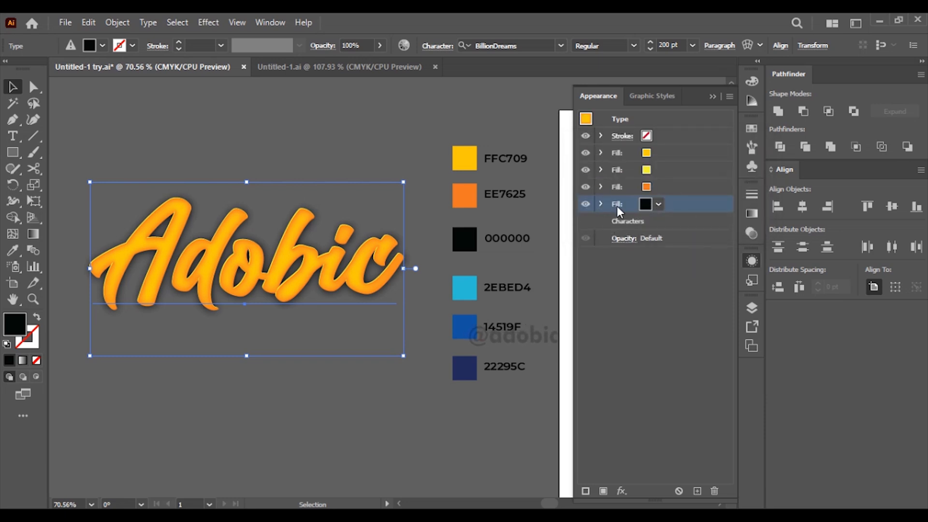
left_click(624, 238)
type("25")
key("Tab")
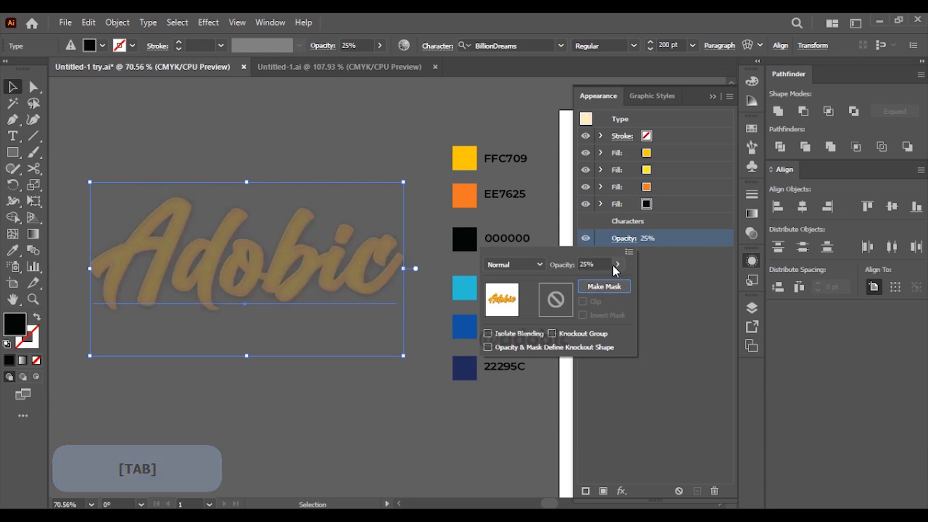
left_click(618, 265)
left_click(619, 265)
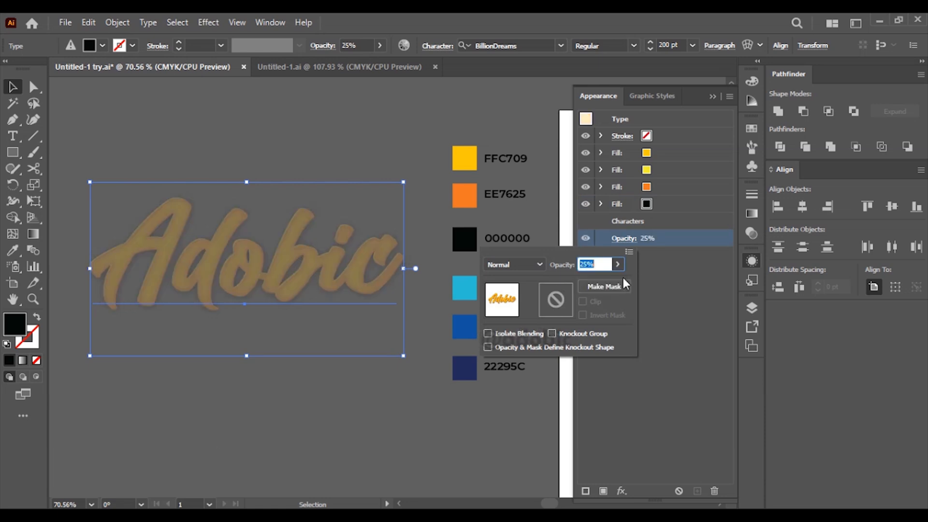
left_click(618, 265)
left_click(623, 280)
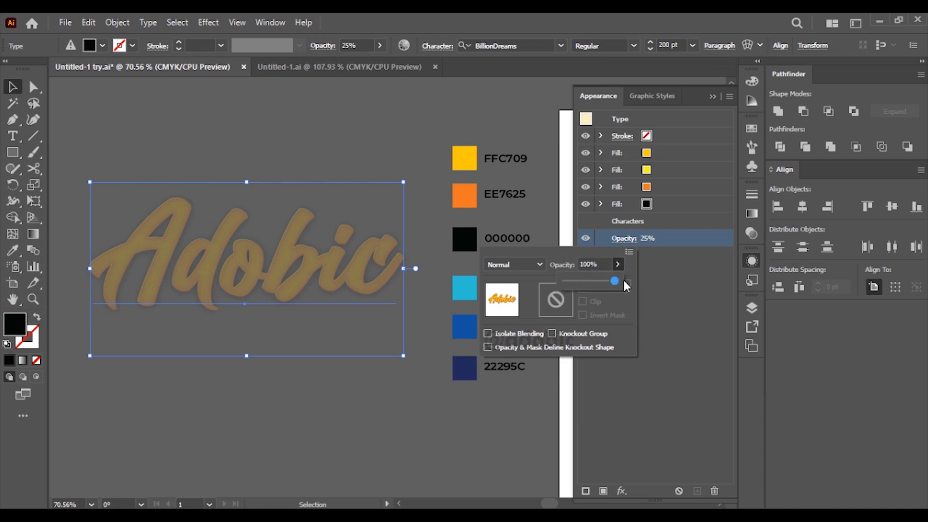
Step: Set the black fill's own opacity to 25% and its blend mode to Multiply
left_click(611, 207)
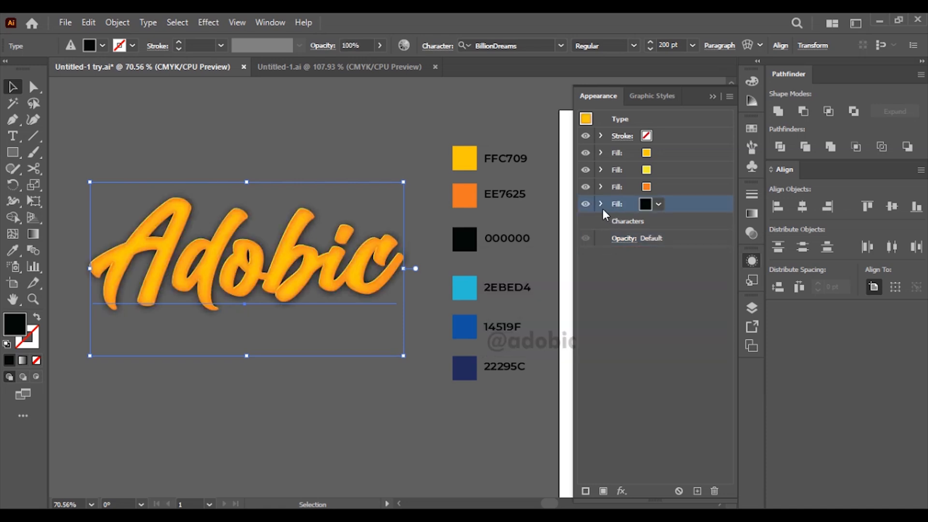
left_click(601, 205)
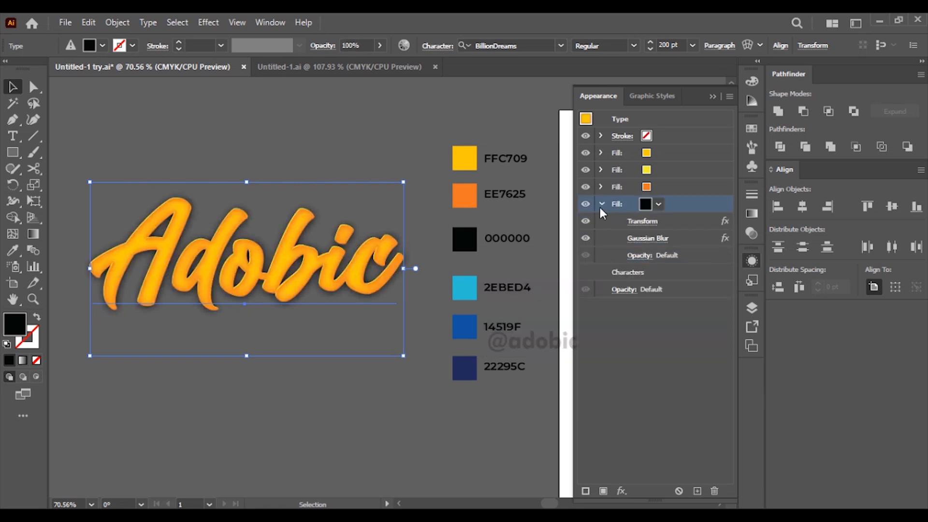
left_click(643, 256)
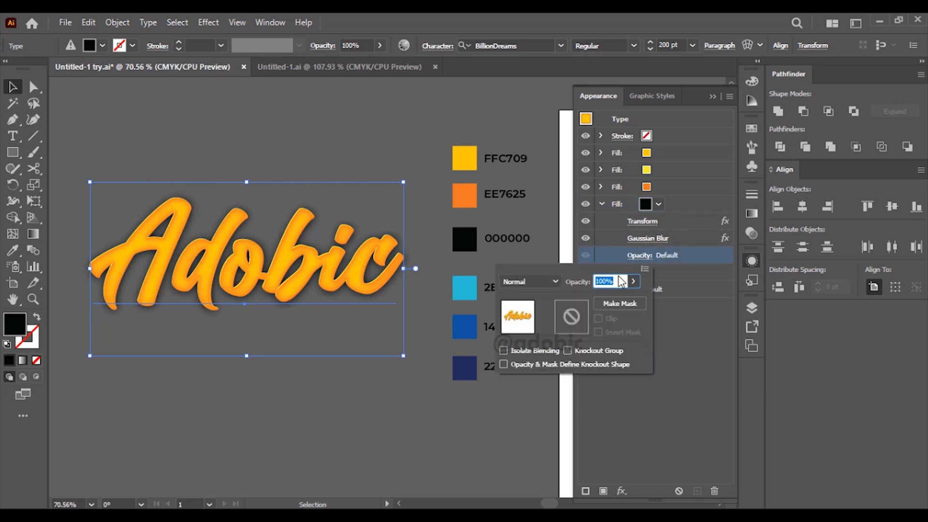
type("25")
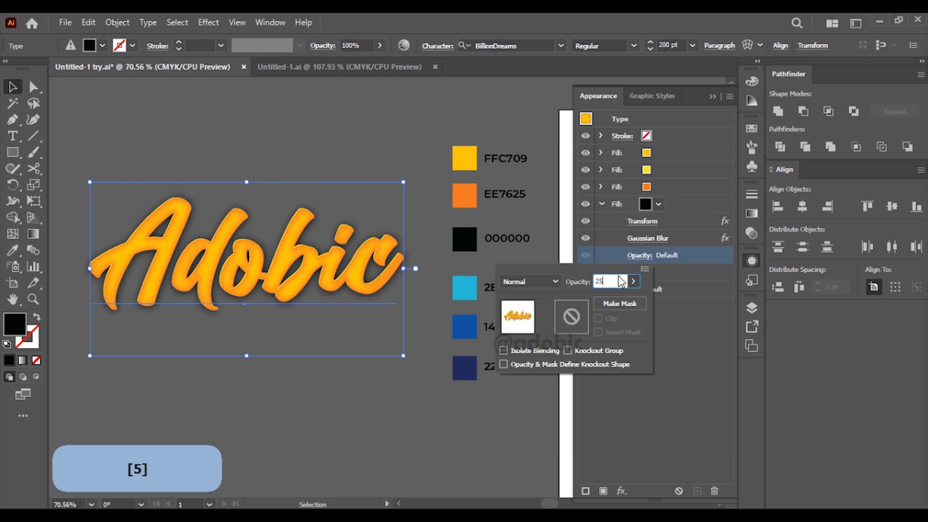
key("Tab")
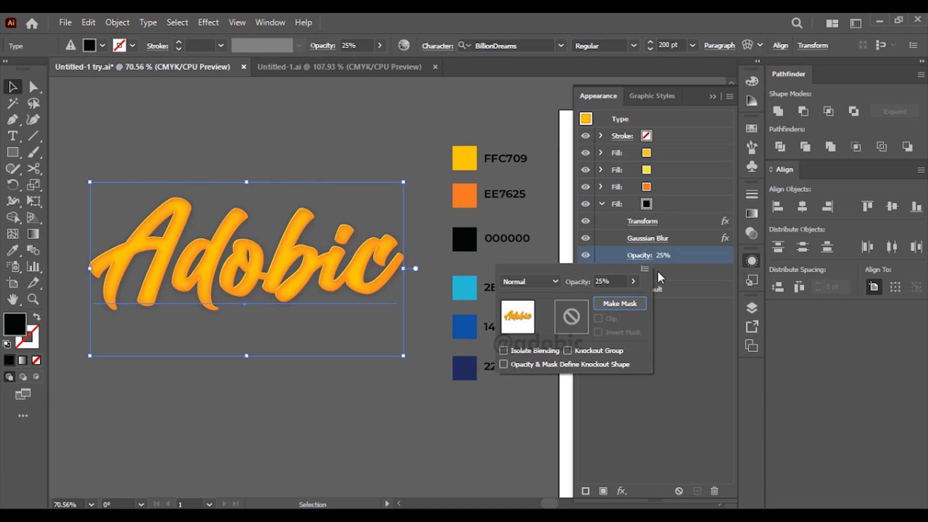
left_click(537, 281)
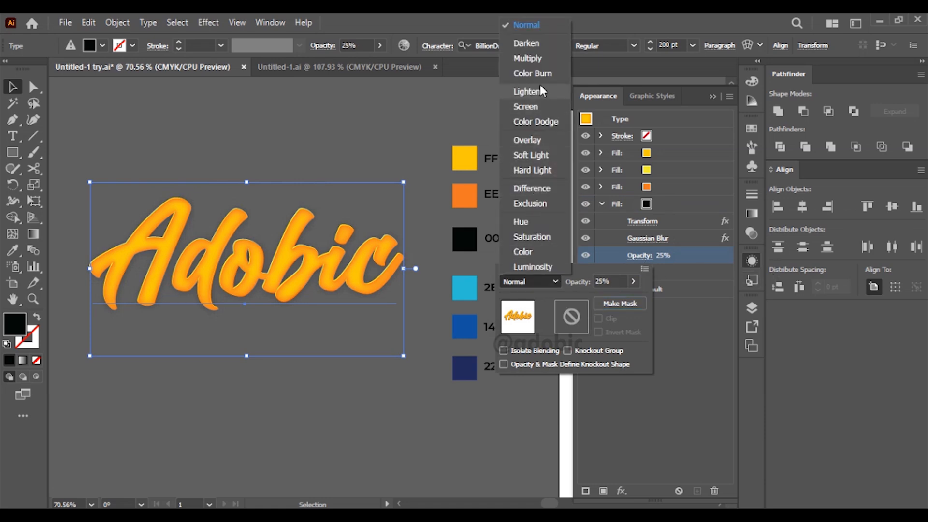
left_click(540, 57)
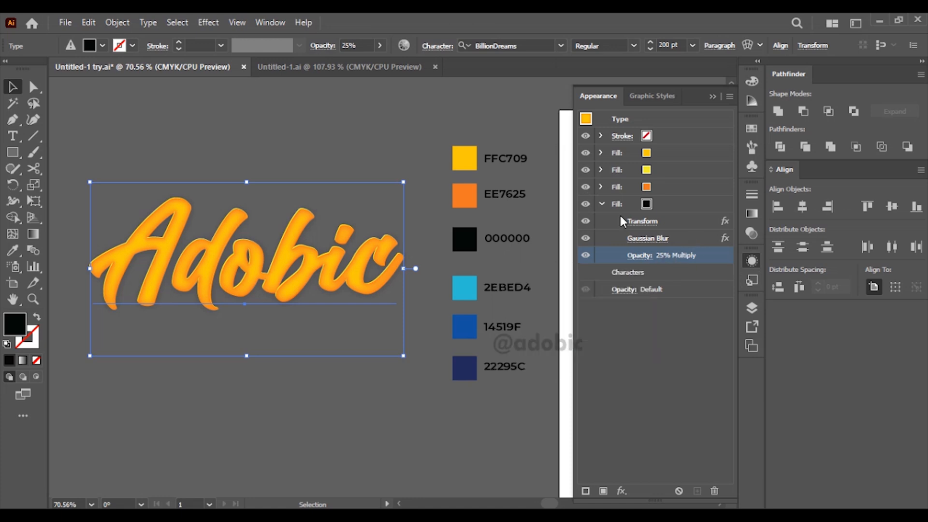
left_click(601, 203)
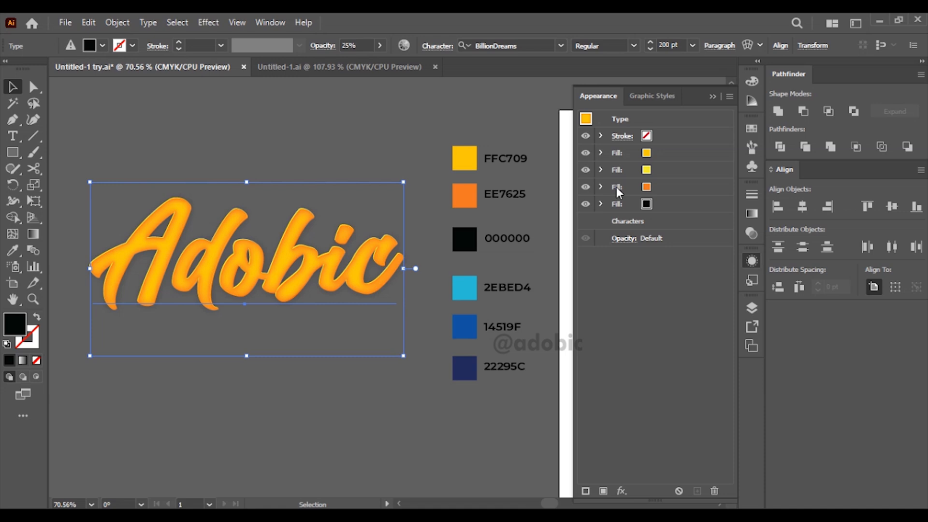
Step: Duplicate the orange fill and place the copy beneath the black blurred fill
left_click(617, 192)
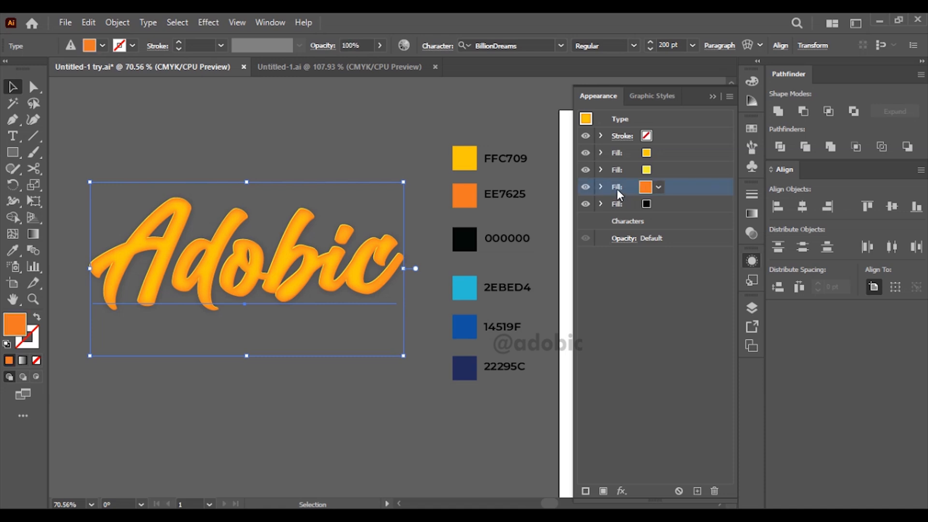
left_click_drag(616, 188, 699, 491)
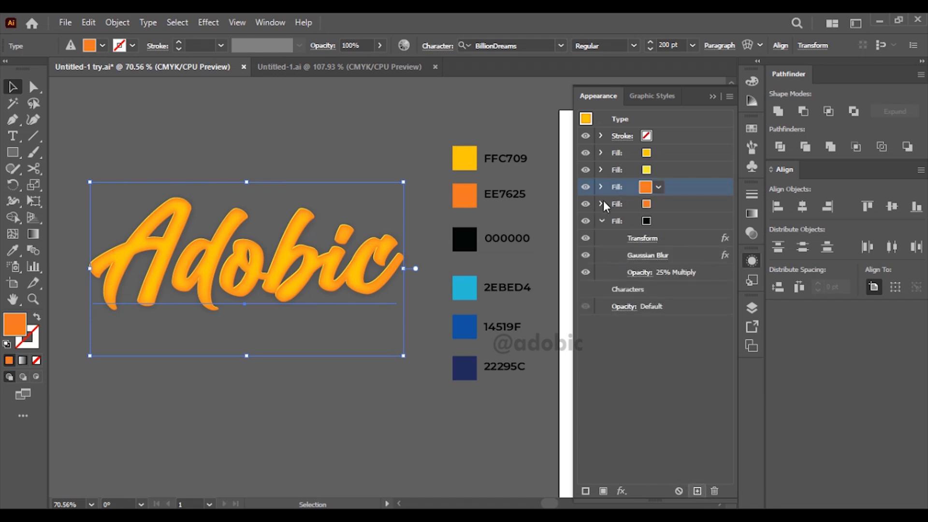
left_click(617, 201)
left_click_drag(631, 299, 634, 283)
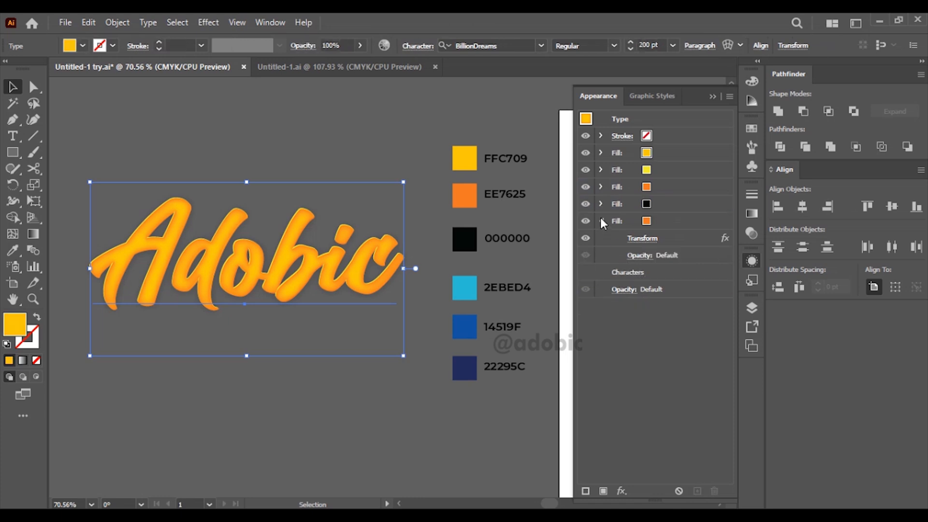
Step: Try 20 and then 10 copies in the bottom orange fill's Transform effect
left_click(601, 218)
left_click(601, 220)
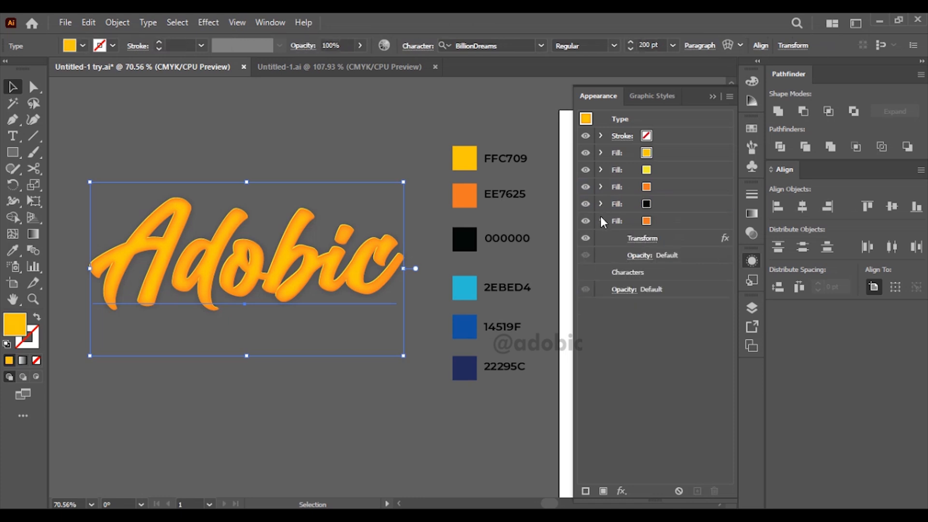
left_click(645, 240)
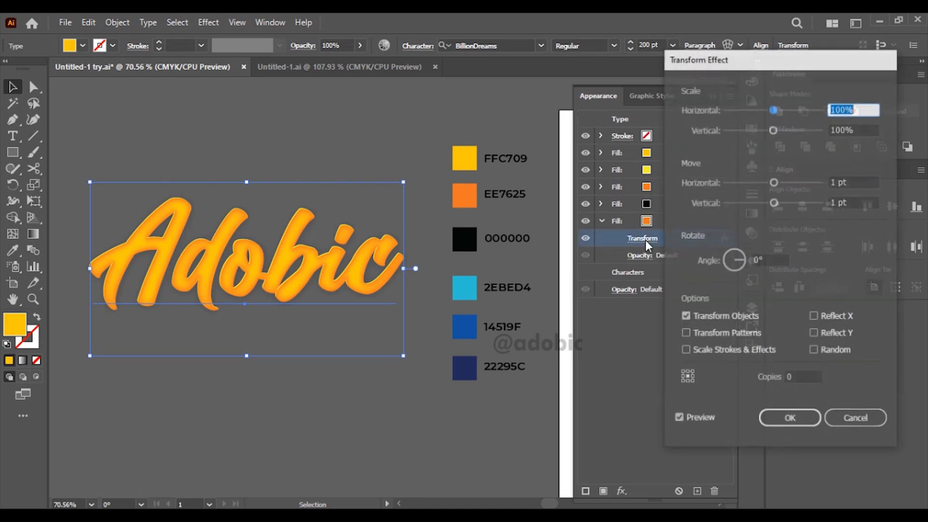
left_click(791, 376)
type("20")
key("Tab")
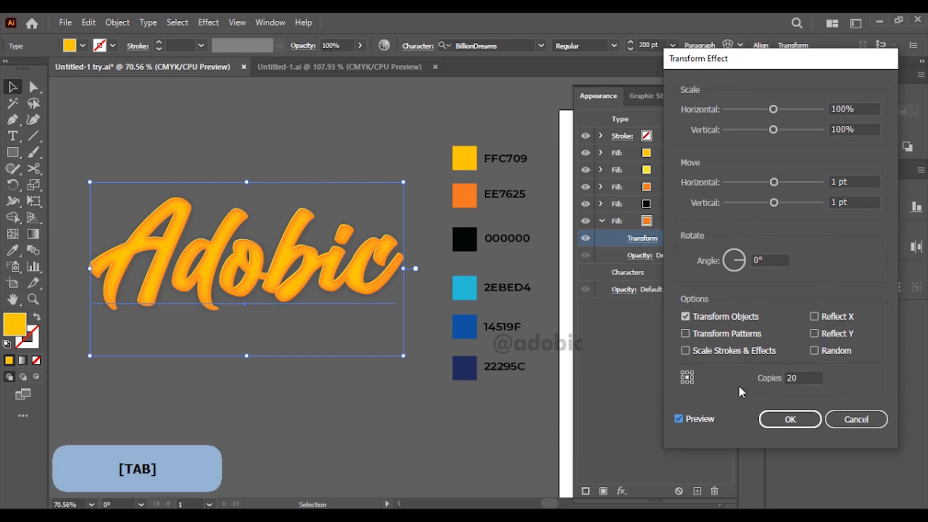
key("shift+Tab")
type("10")
key("Tab")
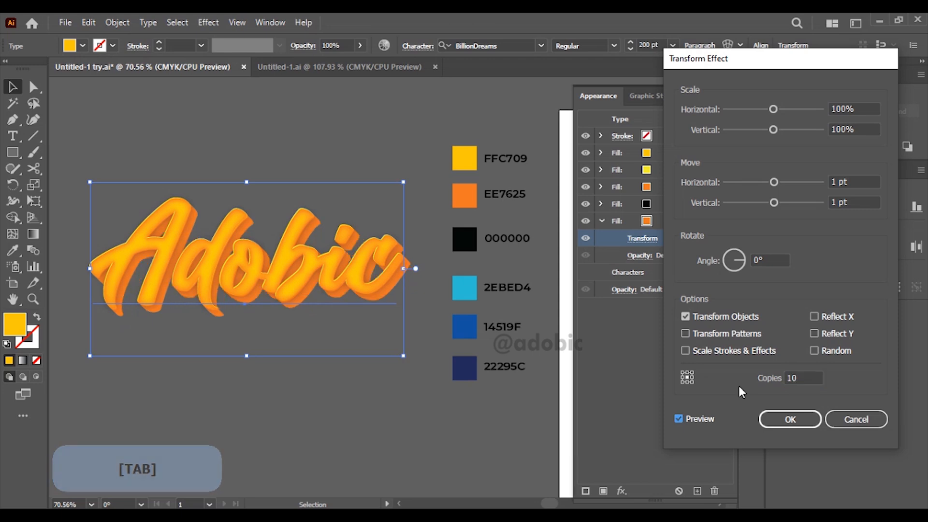
Step: Set the bottom orange fill's Transform effect to 12 copies, apply it and deselect the text
key("shift+Tab")
type("12")
key("Tab")
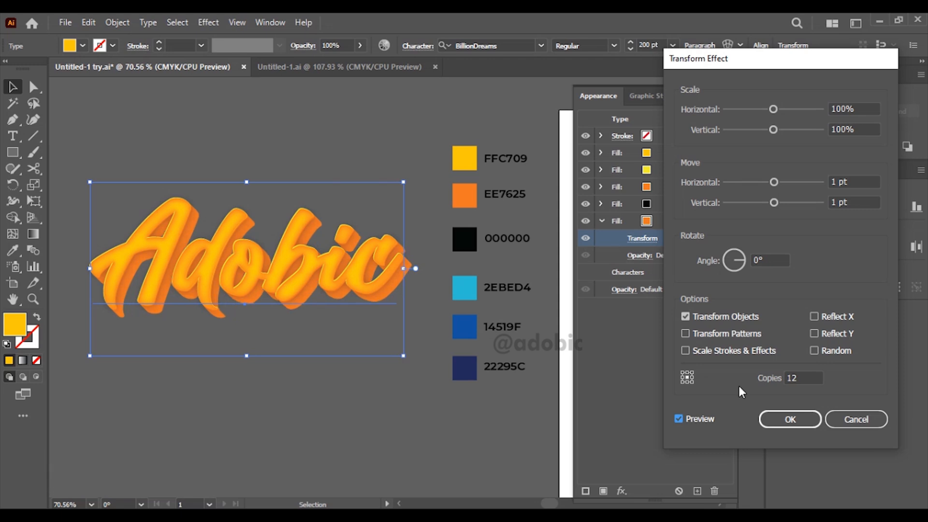
left_click(793, 418)
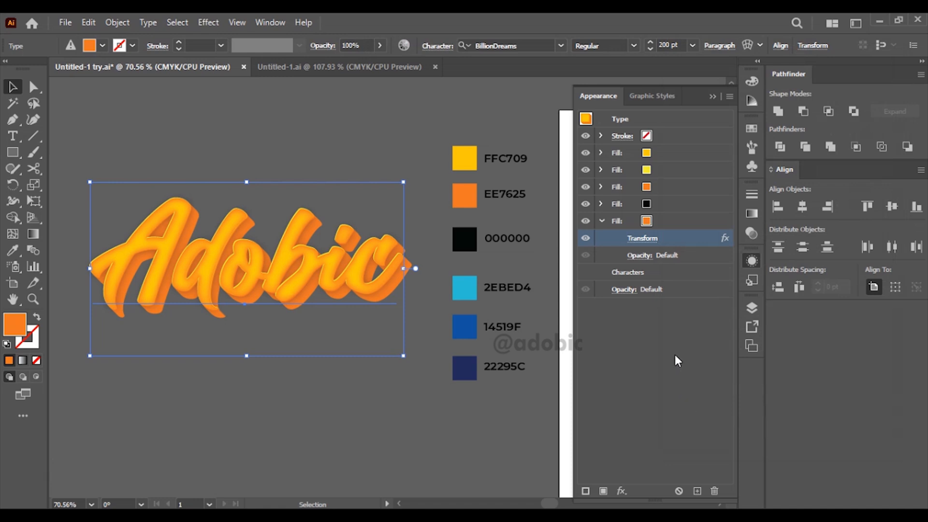
left_click(430, 422)
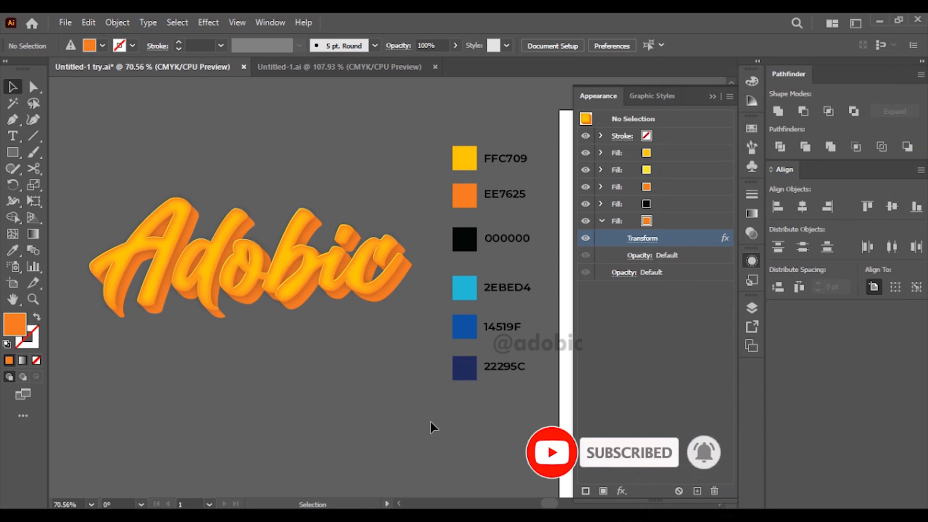
Step: Duplicate the "Adobic" text's black blurred fill and place the copy beneath the bottom orange fill
left_click(366, 293)
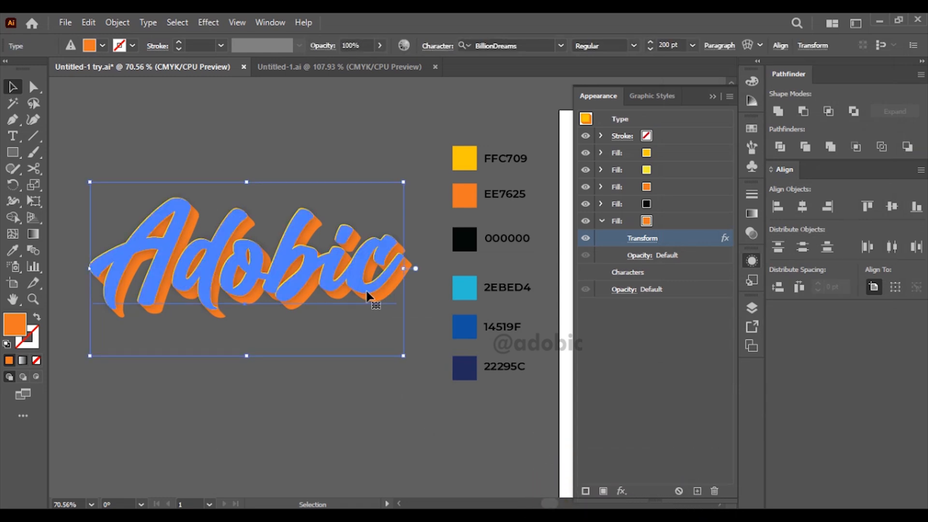
left_click(680, 208)
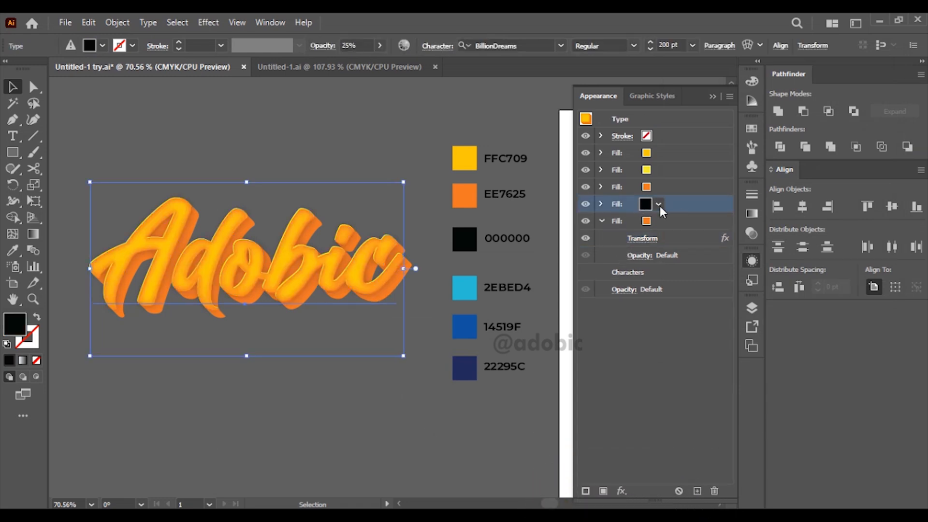
left_click(697, 491)
left_click_drag(621, 216, 652, 332)
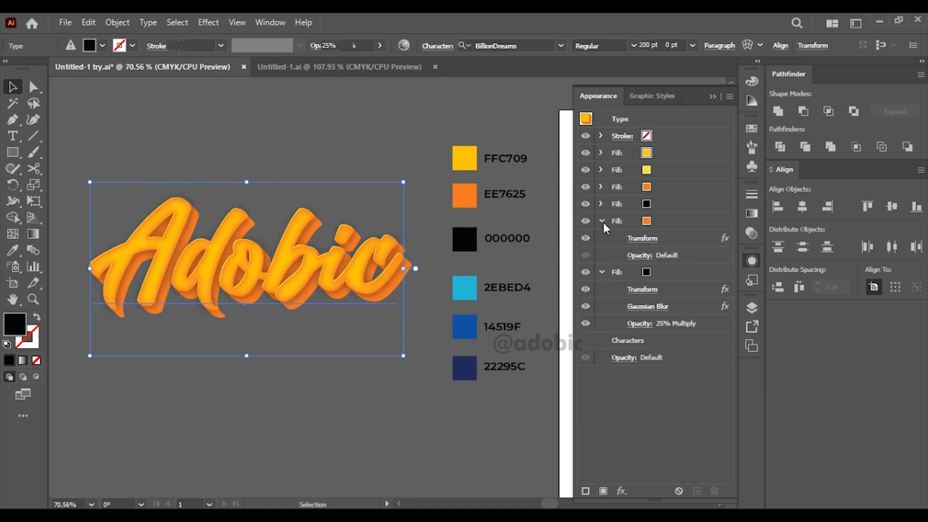
left_click(603, 221)
Step: Hide the Gaussian Blur effect and the opacity setting of the bottom black fill
left_click(610, 255)
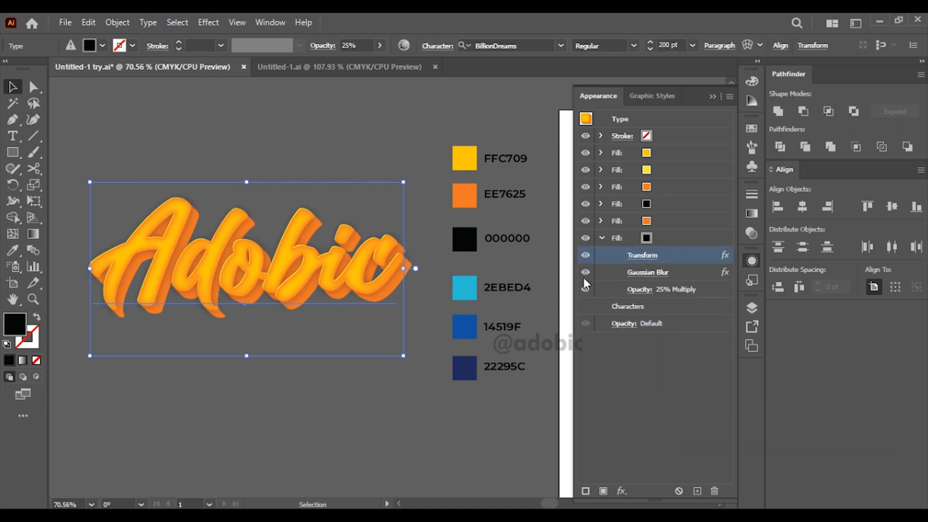
left_click(586, 274)
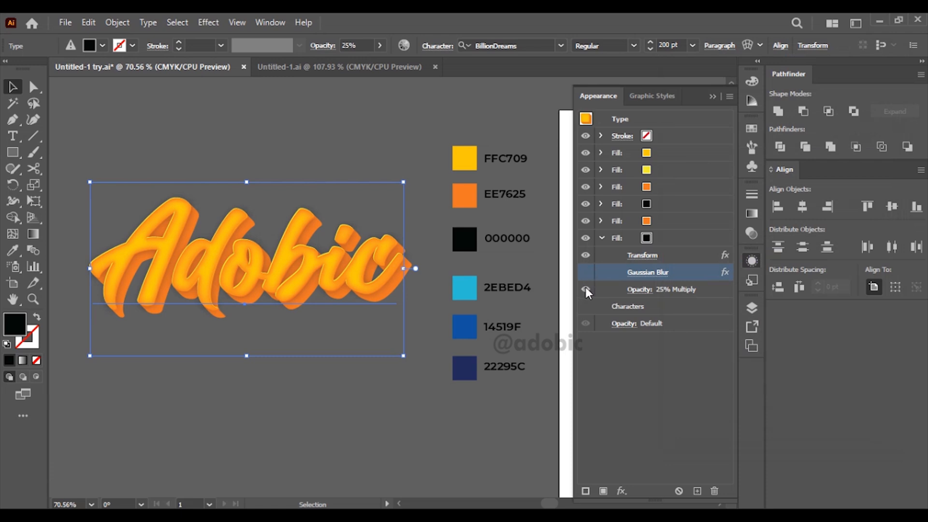
left_click(585, 288)
left_click(586, 289)
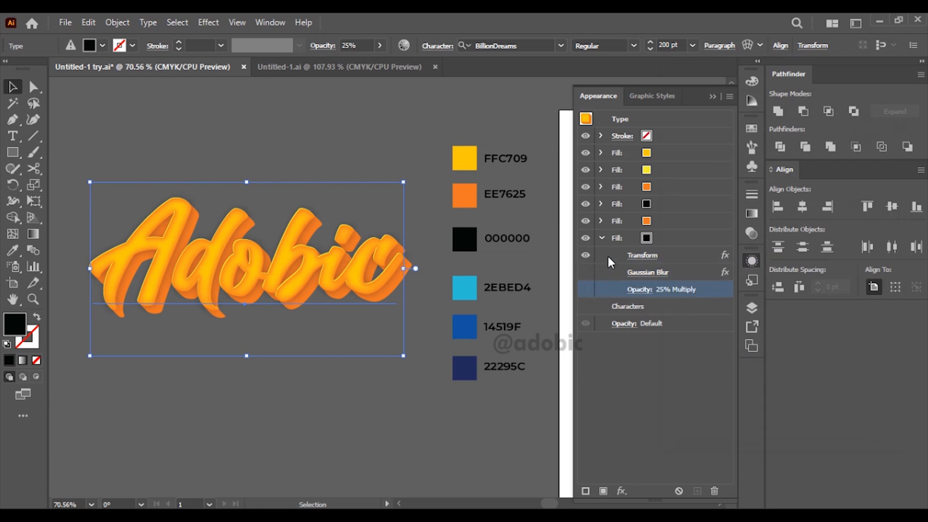
Step: Try a 20 pt horizontal and 20 pt vertical move in the bottom black fill's Transform effect
left_click(675, 251)
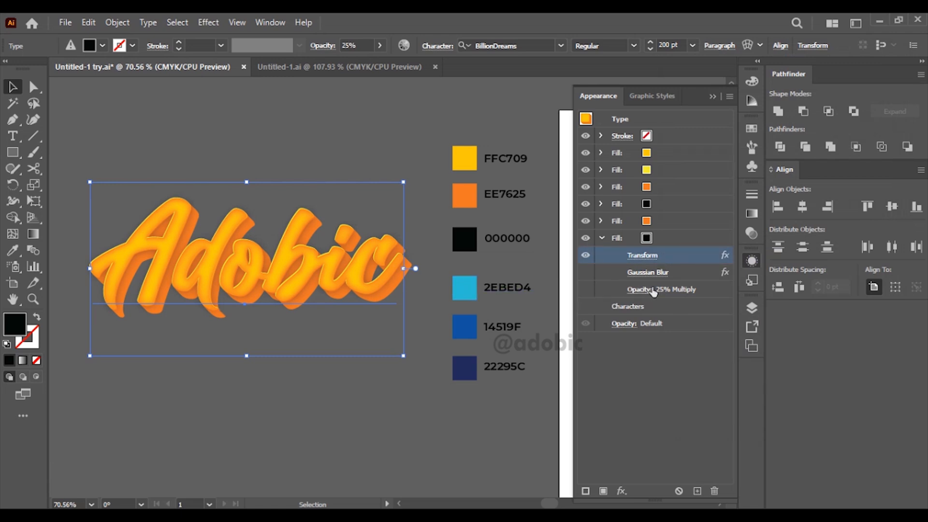
left_click(631, 259)
left_click(832, 182)
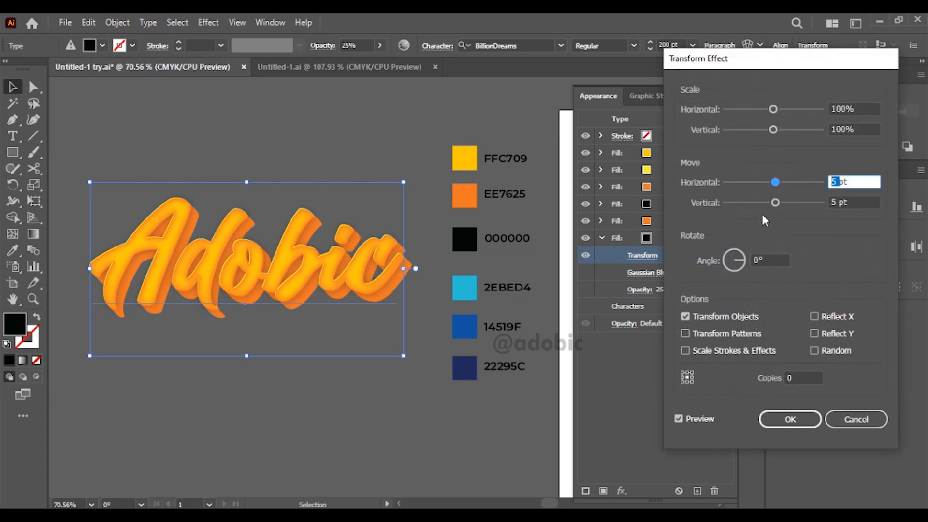
type("20")
key("Tab")
type("20")
key("Tab")
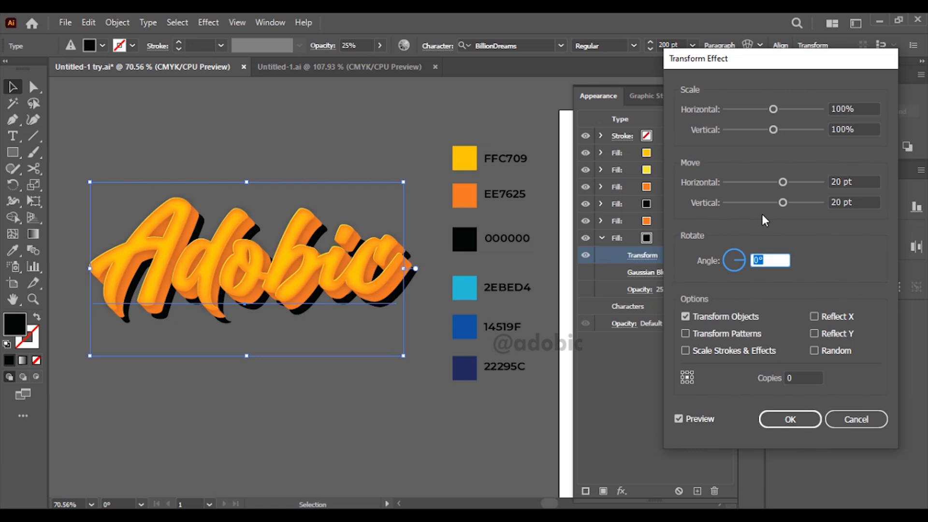
Step: Try smaller horizontal and vertical moves of 16 pt and then 15 pt for the bottom black fill
double_click(839, 182)
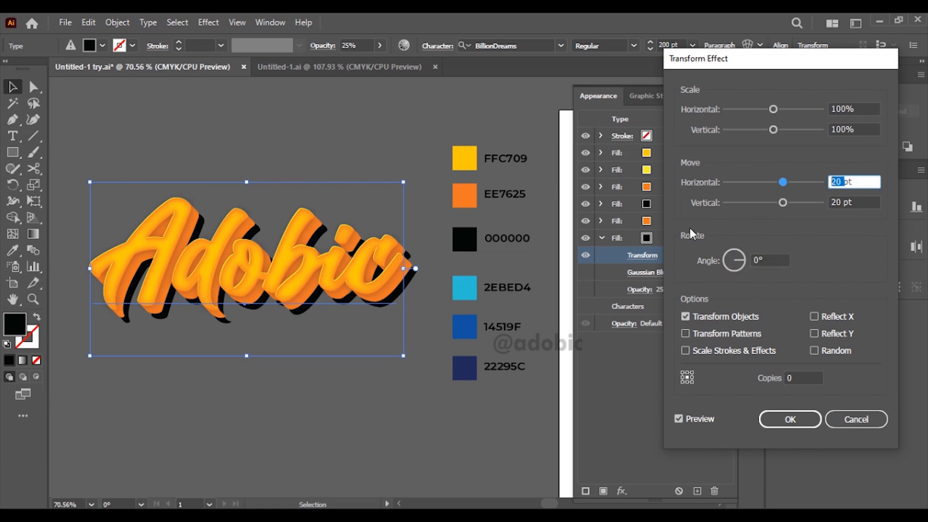
type("16")
key("Tab")
type("16")
key("Tab")
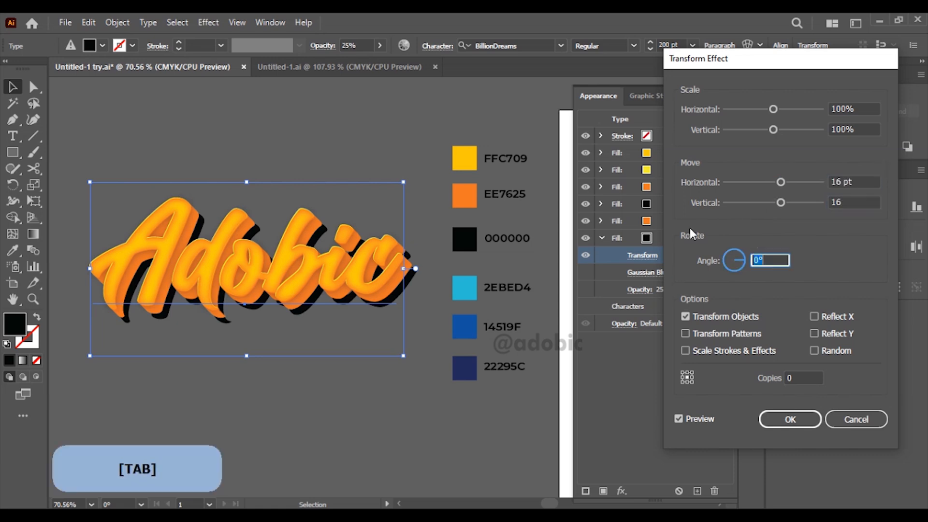
key("shift+Tab")
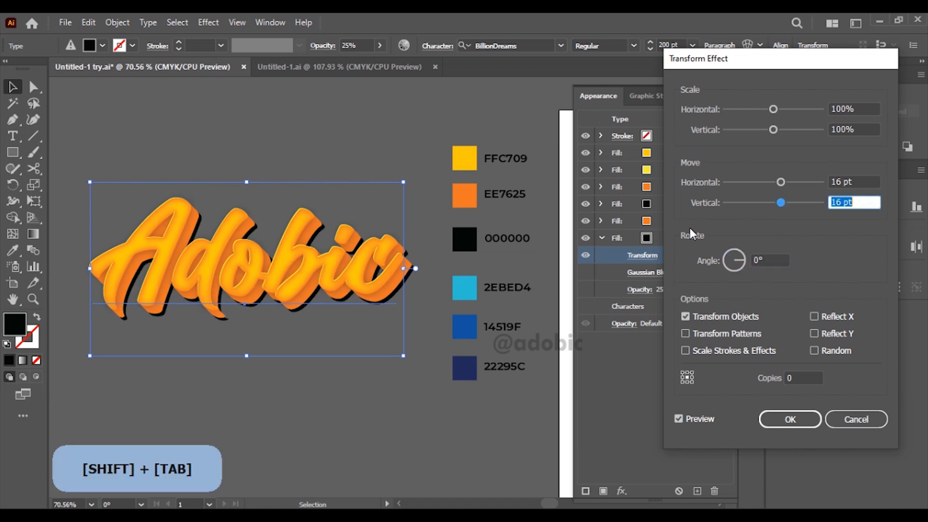
key("shift+Tab")
type("15")
key("Tab")
type("15")
key("Tab")
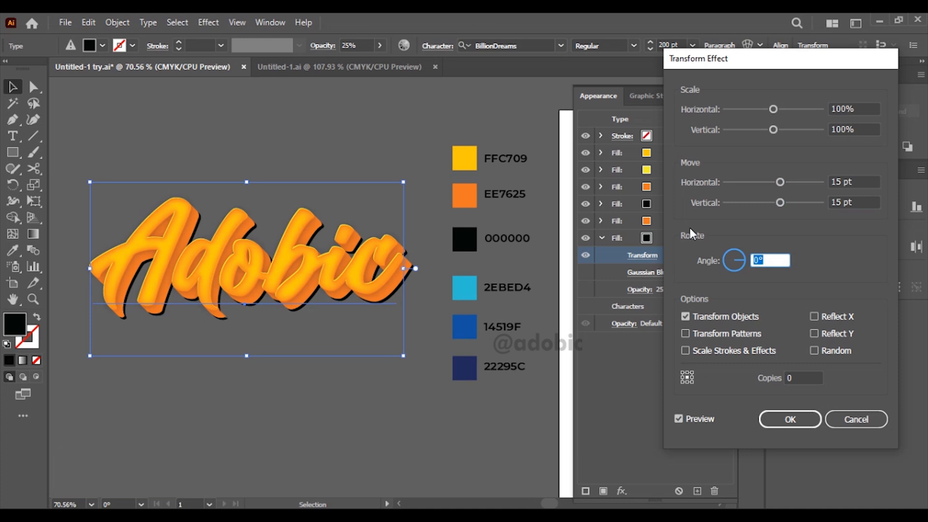
Step: Set the bottom black fill's Transform move to 14 pt horizontally and 14 pt vertically and apply it
key("shift+Tab")
key("shift+Tab")
type("14")
key("Tab")
type("14")
key("Tab")
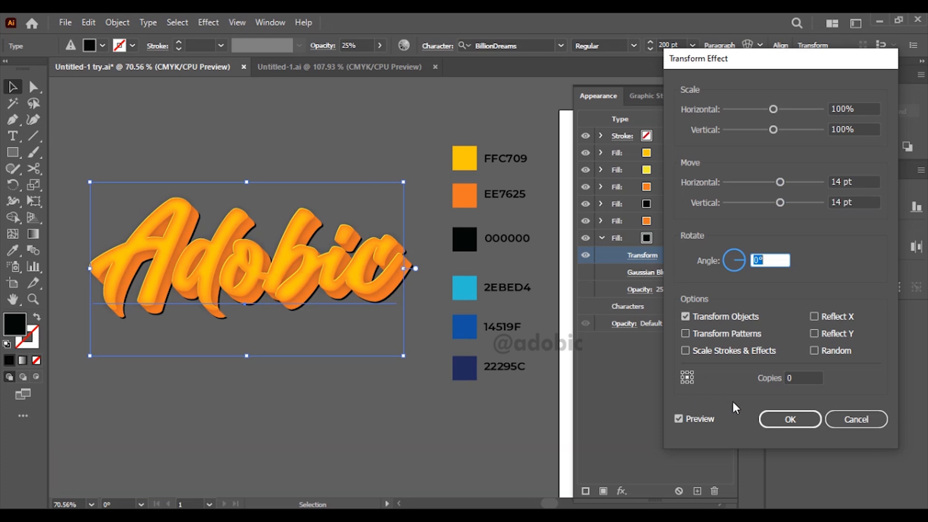
left_click(788, 418)
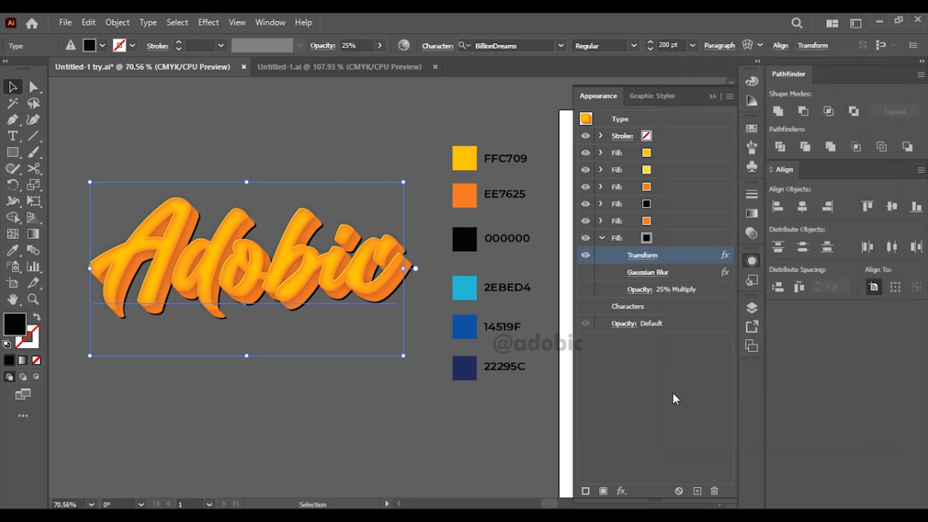
Step: Show the bottom black fill's Gaussian Blur and opacity setting again, and set the fill's opacity to 50%
left_click(588, 276)
left_click(586, 273)
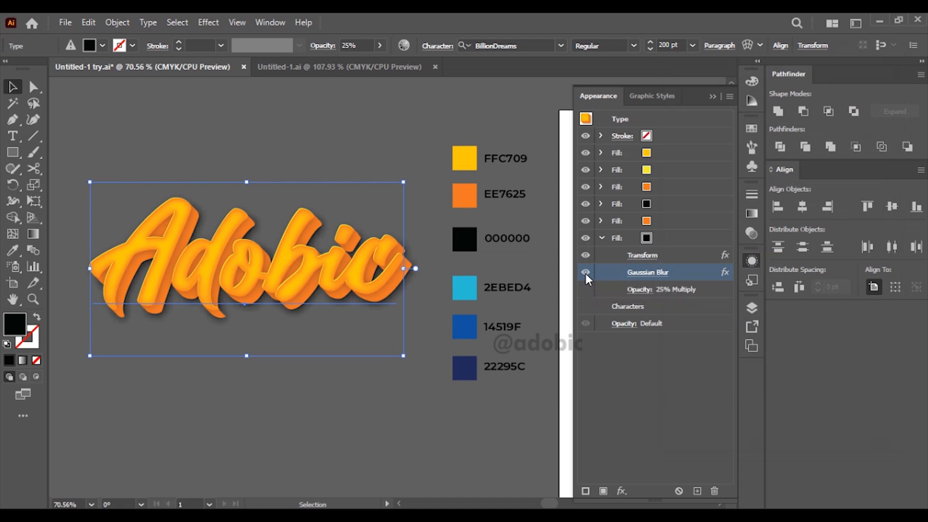
left_click(586, 290)
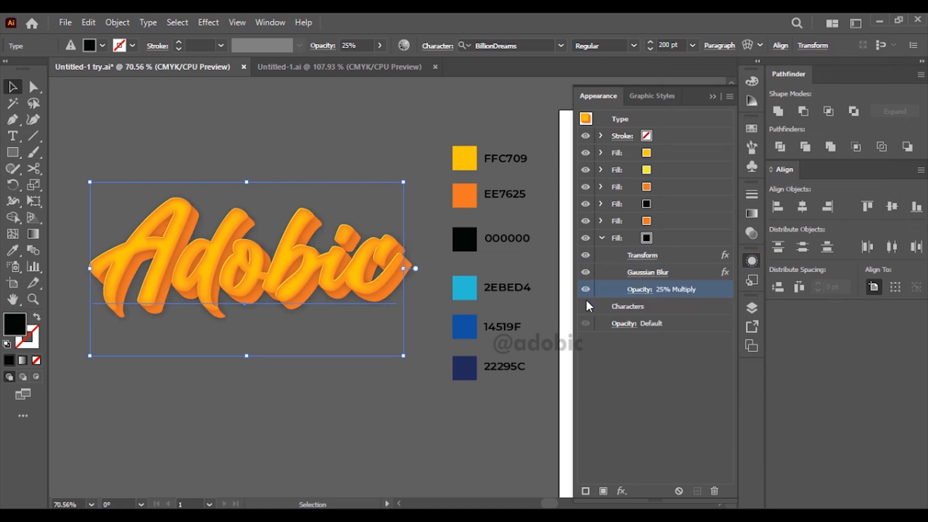
left_click(640, 290)
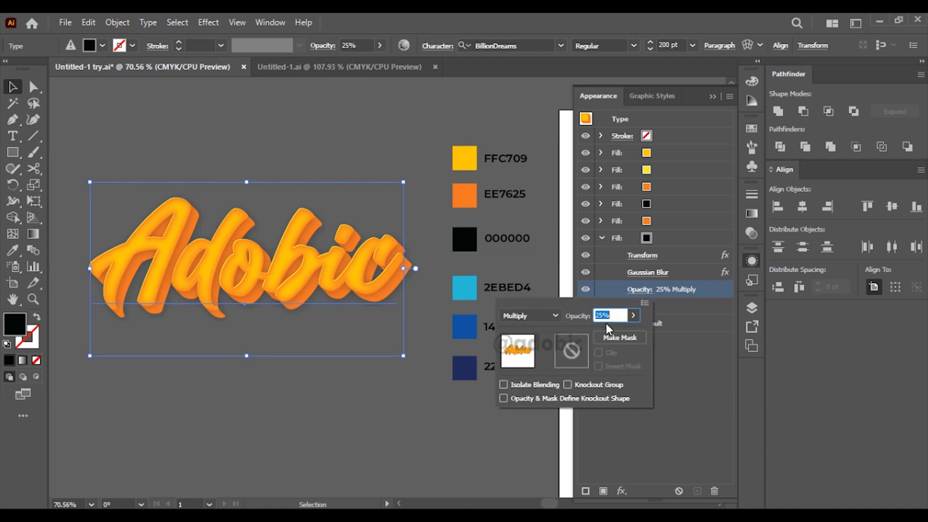
type("50")
key("Tab")
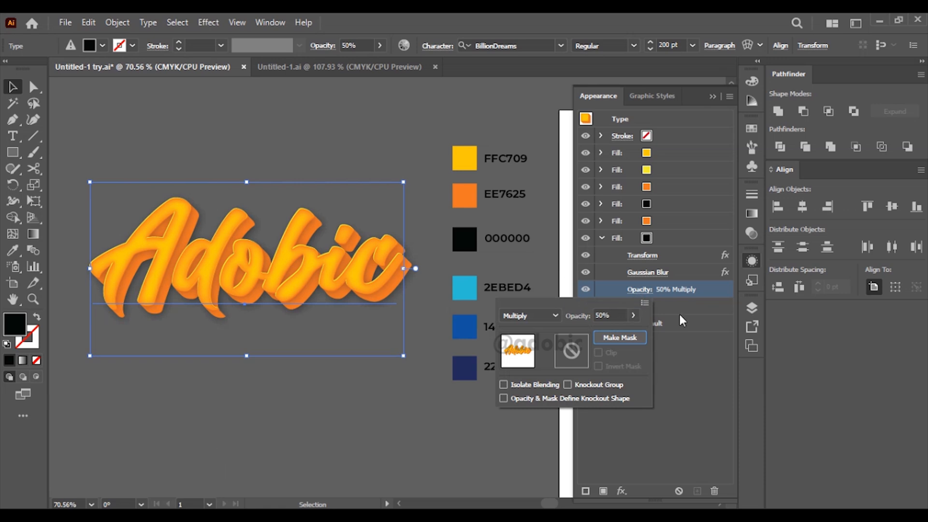
left_click(697, 356)
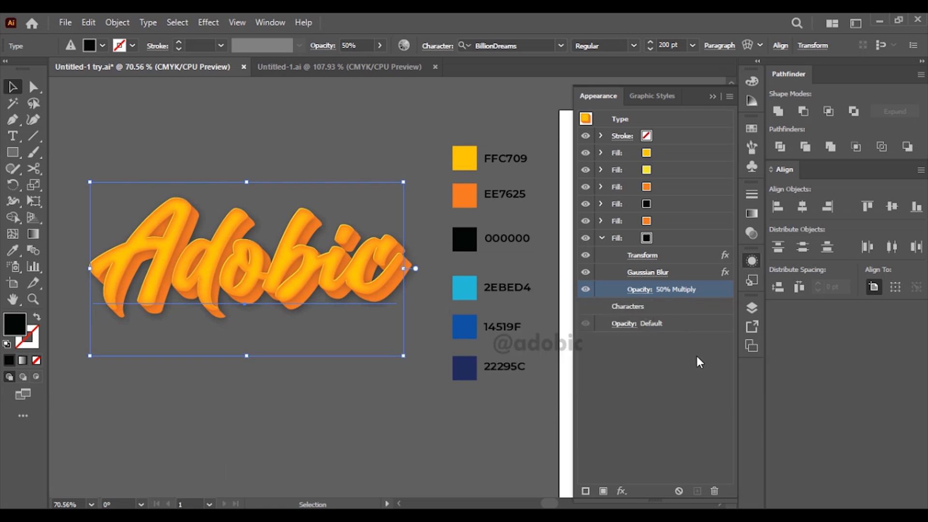
left_click(601, 238)
Step: Duplicate the bottom black fill and remove the Gaussian Blur and the 50% Multiply opacity from the lowest copy
left_click(614, 243)
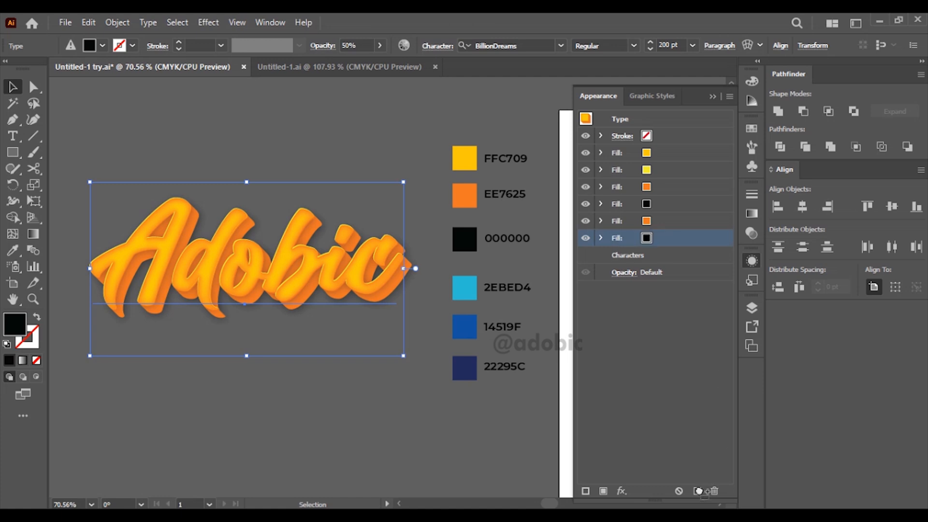
left_click(697, 490)
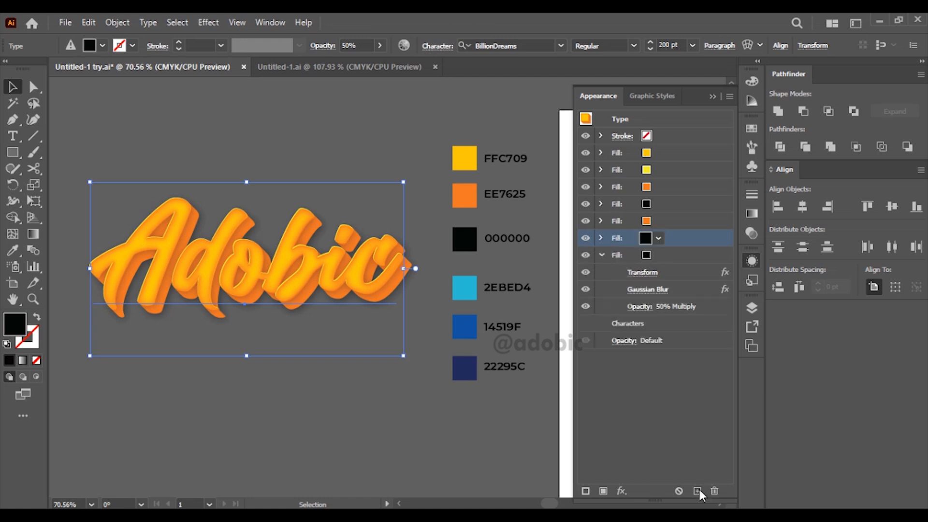
left_click(619, 256)
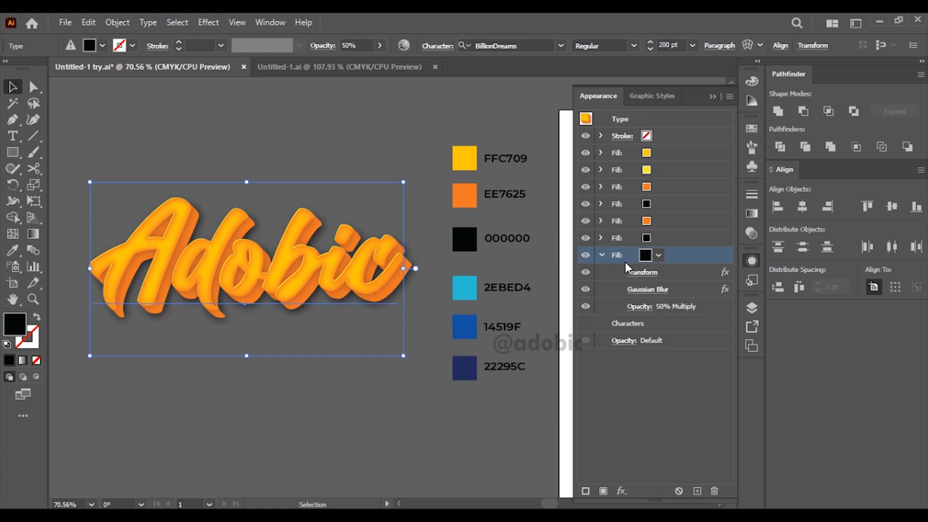
left_click(691, 291)
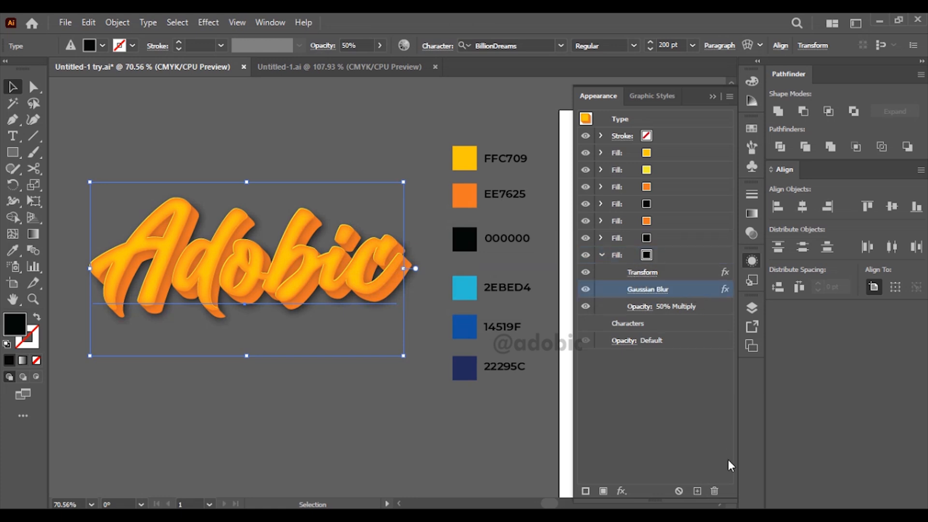
left_click(714, 490)
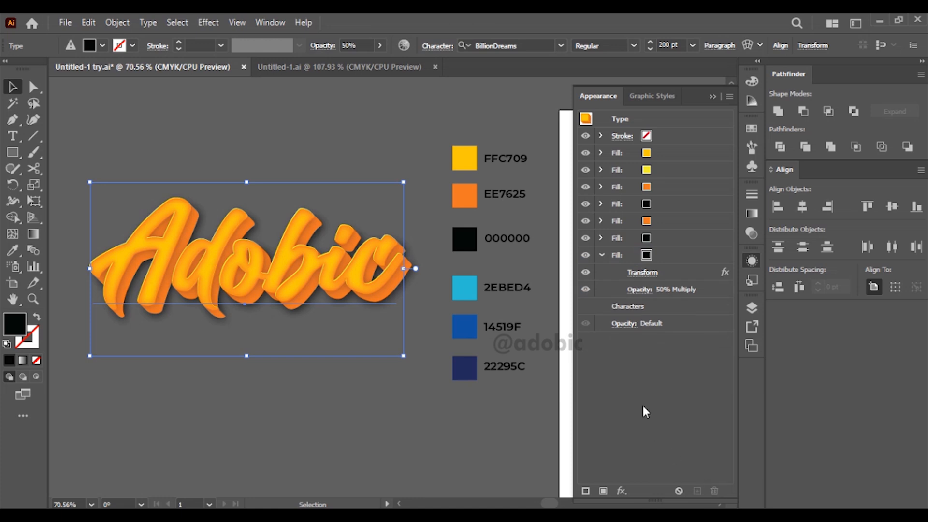
left_click(705, 289)
left_click(714, 491)
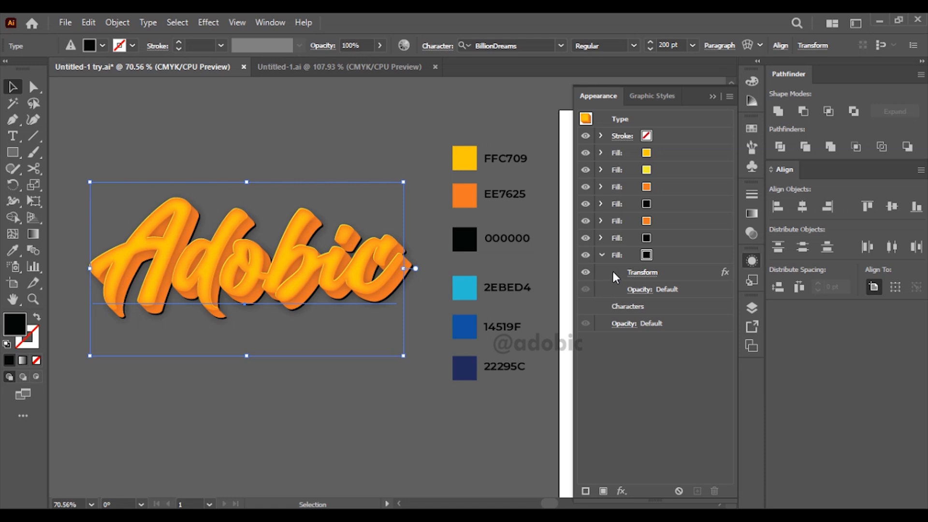
Step: Add an Offset Path effect of 12 pt to the lowest black fill, choose its join style and apply it
left_click(614, 257)
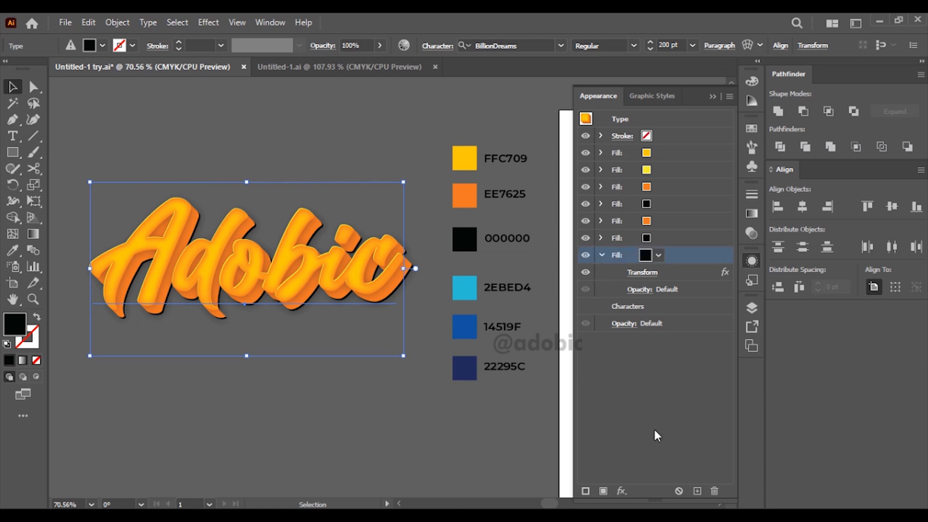
left_click(622, 491)
mouse_move(685, 232)
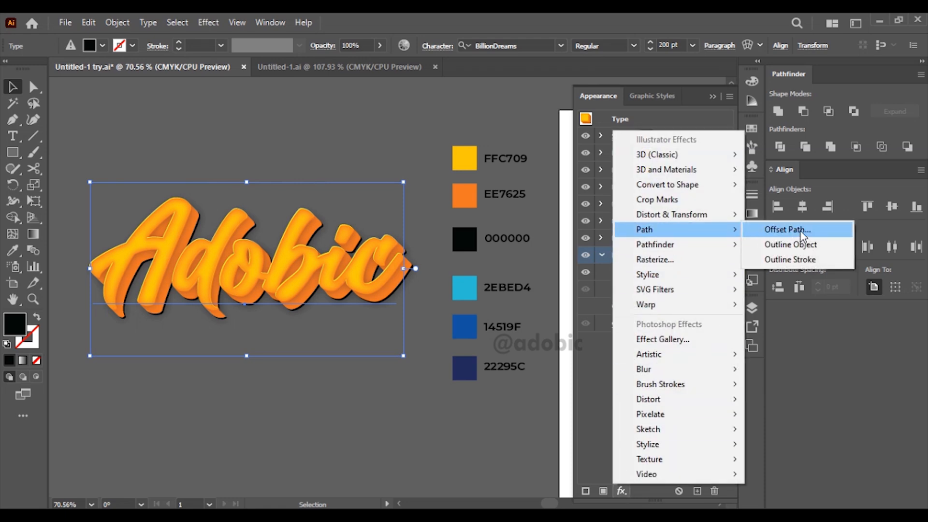
left_click(792, 231)
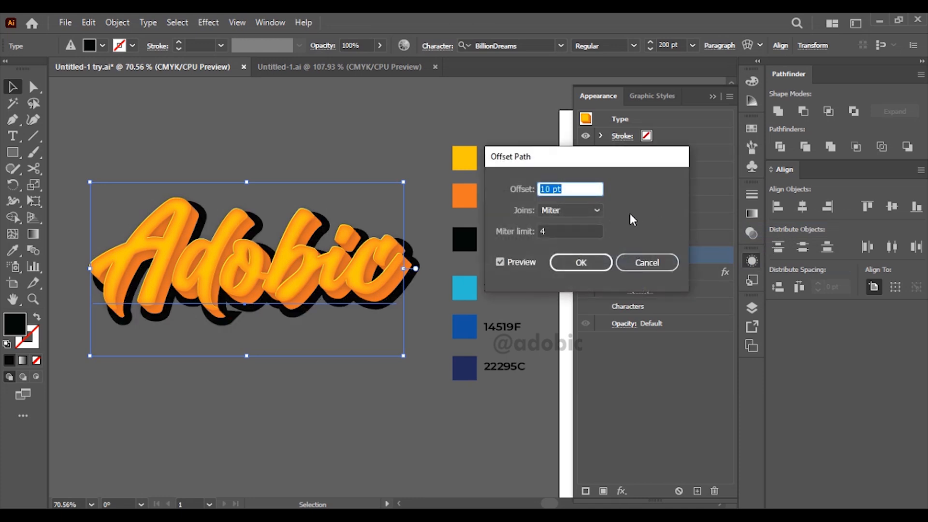
type("12")
key("Tab")
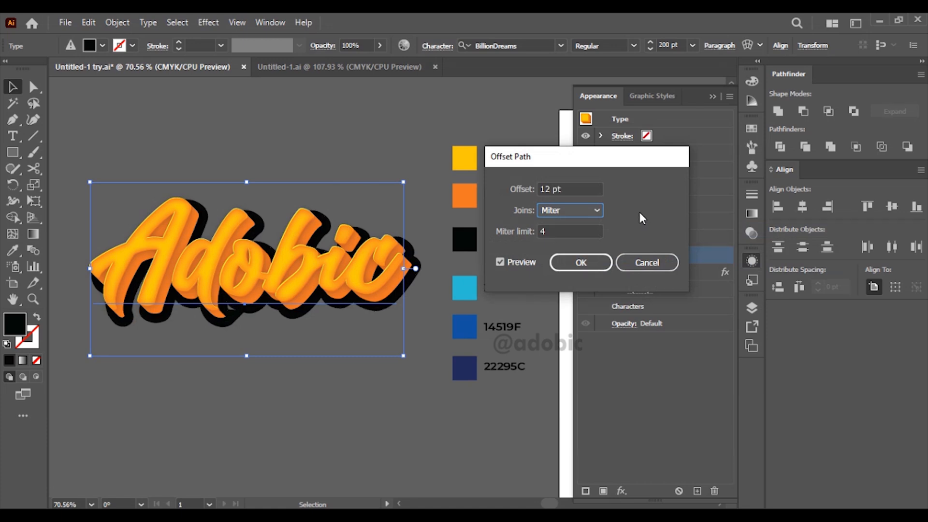
left_click(569, 211)
left_click(569, 236)
left_click(564, 266)
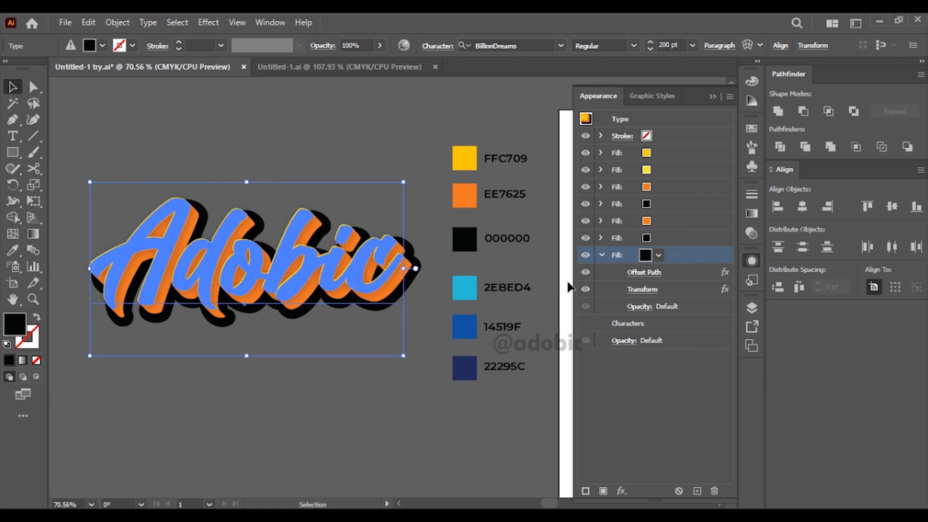
Step: Change the lowest black fill to the preset linear gradient running from yellow through orange to red
left_click(746, 216)
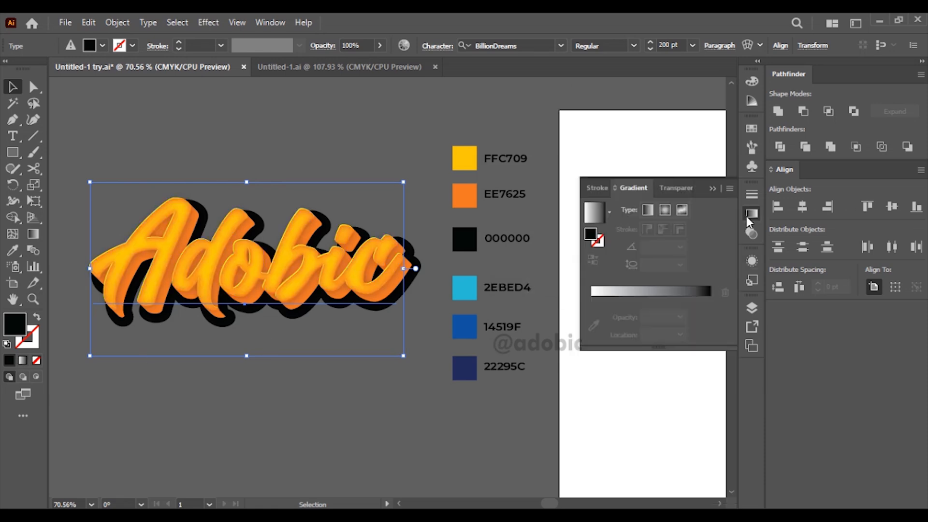
left_click(610, 212)
left_click(574, 261)
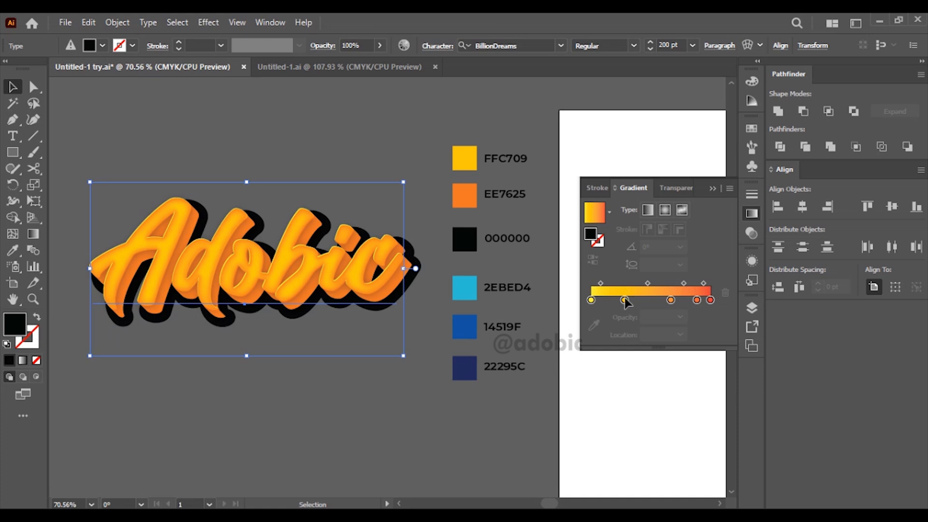
left_click(612, 211)
left_click(612, 212)
left_click(730, 188)
left_click(611, 210)
left_click(610, 211)
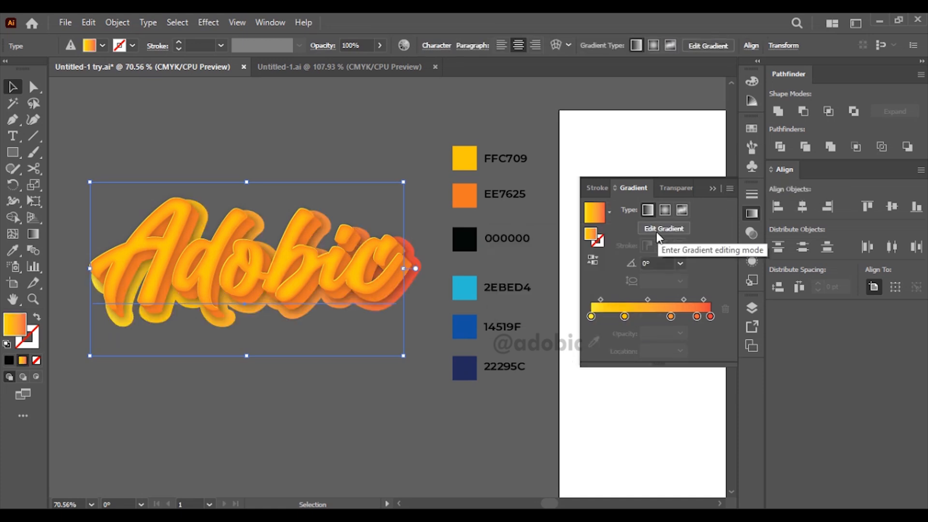
Step: Remove two inner colour stops from the gradient and place the remaining inner stop at about 52%
left_click_drag(625, 316, 622, 338)
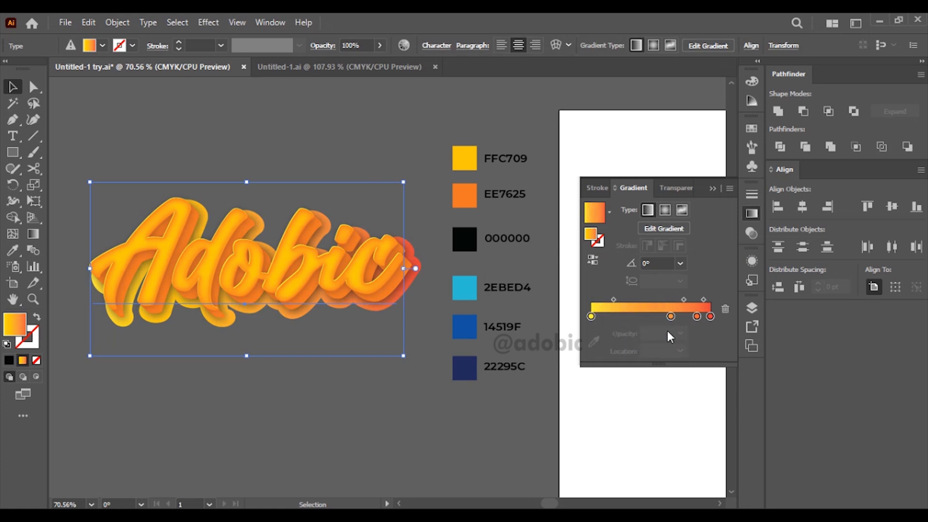
left_click_drag(671, 317, 670, 340)
left_click(652, 317)
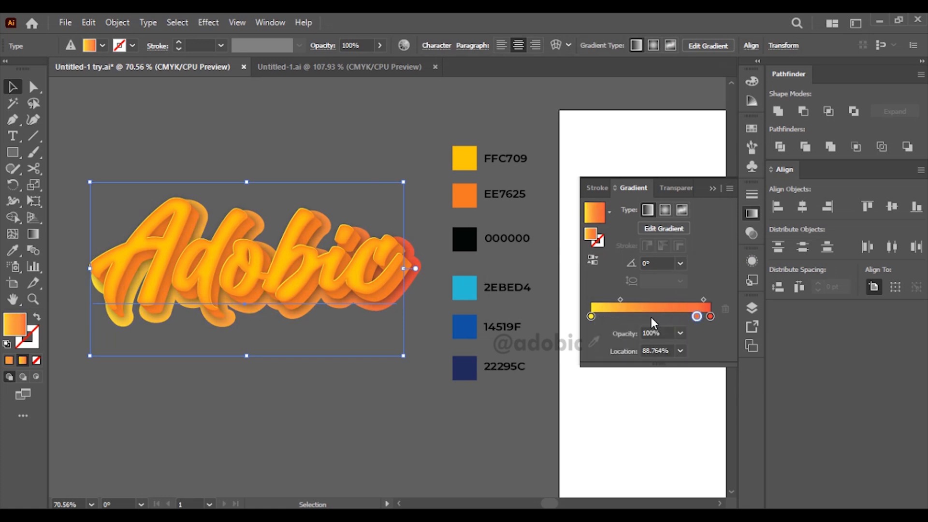
Step: Recolour the three gradient stops by sampling the swatches 2EBED4, 14519F and 22295C in order from start to end
left_click(593, 341)
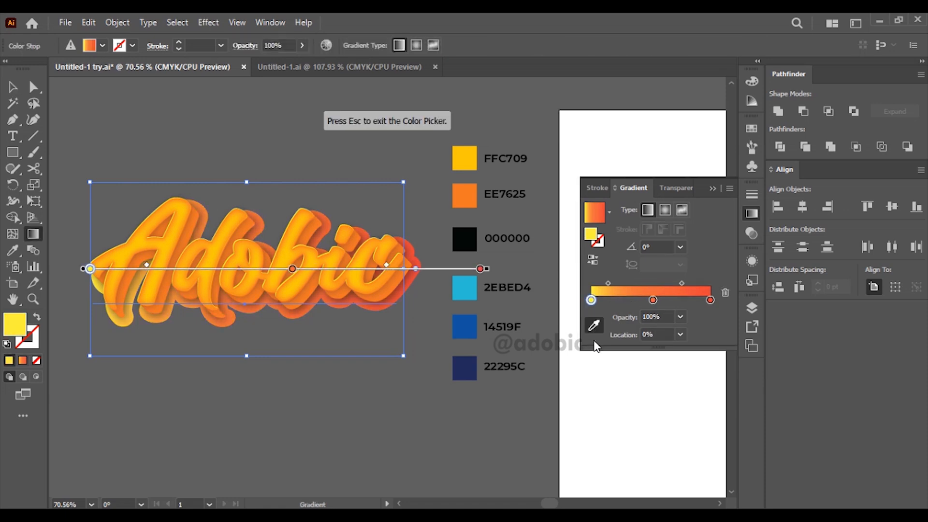
left_click(470, 287)
left_click(652, 300)
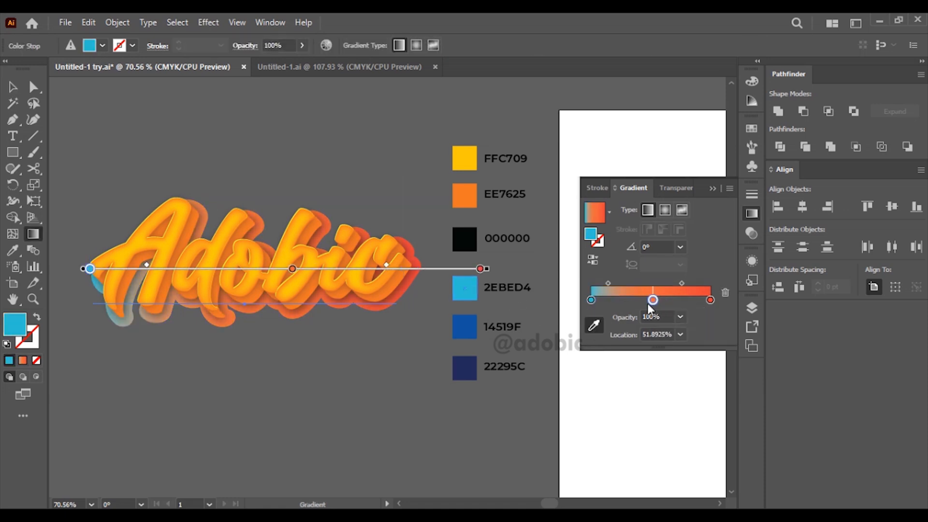
left_click(469, 327)
left_click(710, 299)
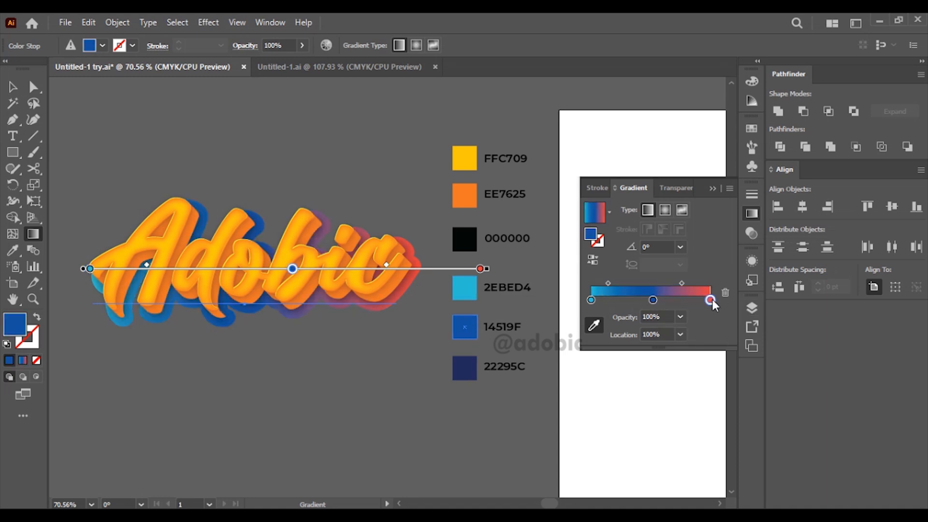
left_click(454, 362)
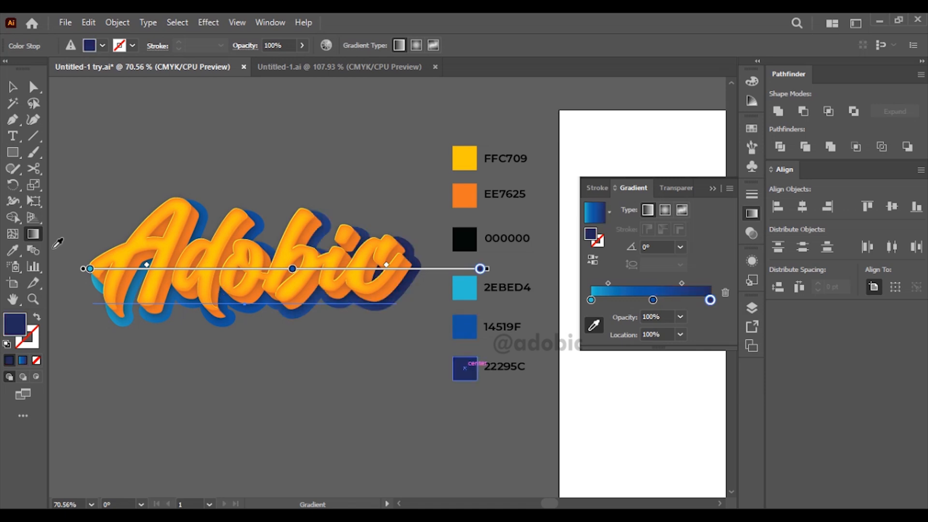
Step: Redraw the gradient vertically down the word at about -88.6°, with the dark blue stop at about 84%
left_click(713, 189)
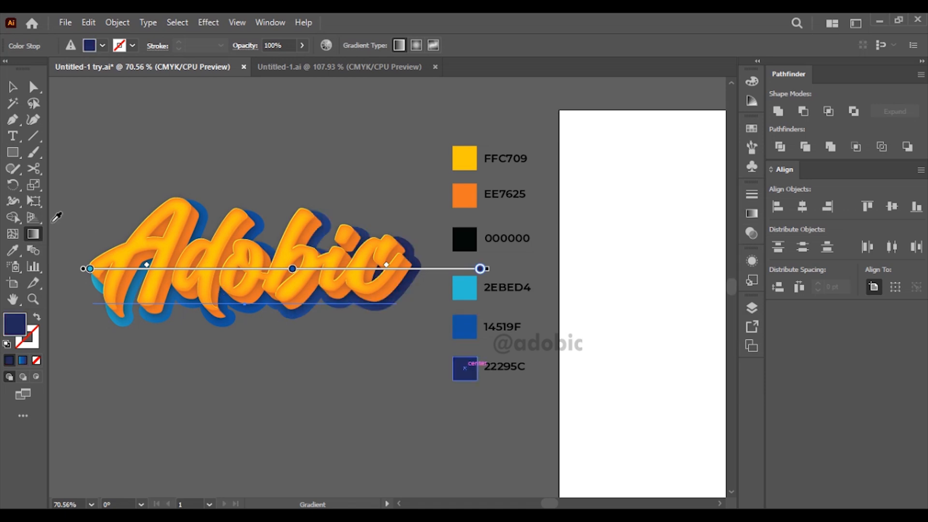
left_click(752, 214)
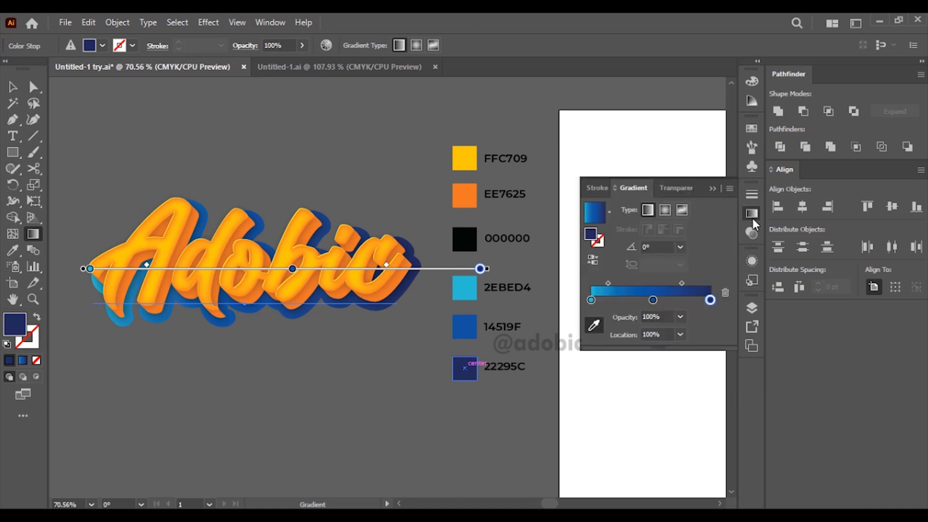
left_click_drag(269, 317, 256, 337)
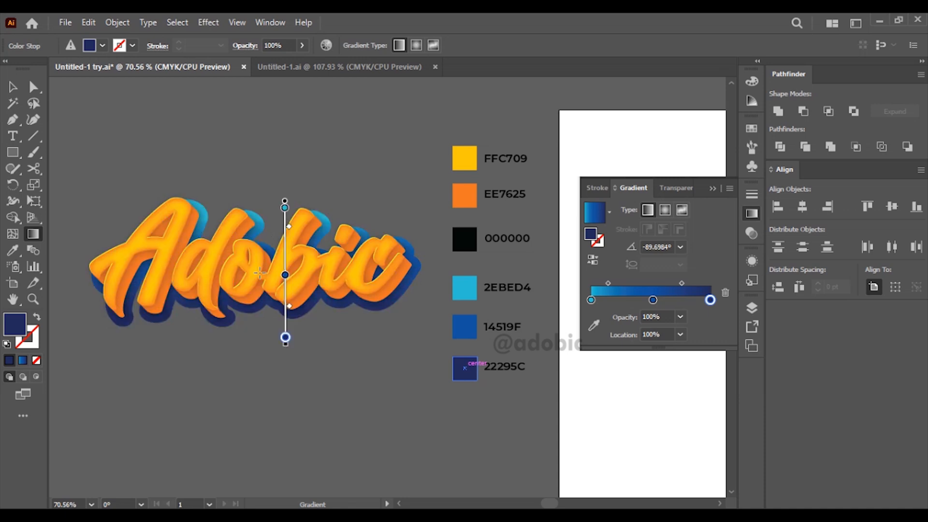
mouse_move(257, 146)
left_mouse_down()
mouse_move(263, 414)
mouse_move(287, 362)
left_mouse_up()
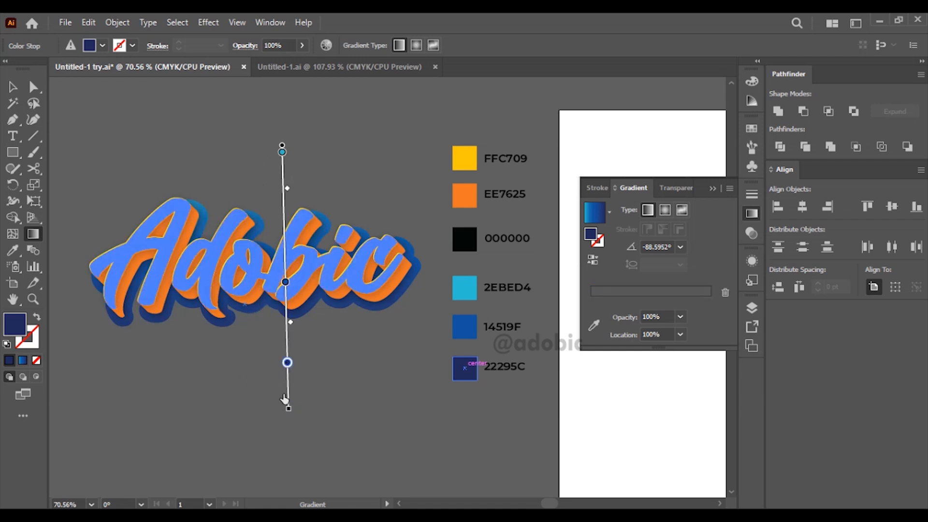
left_click(12, 88)
left_click(302, 192)
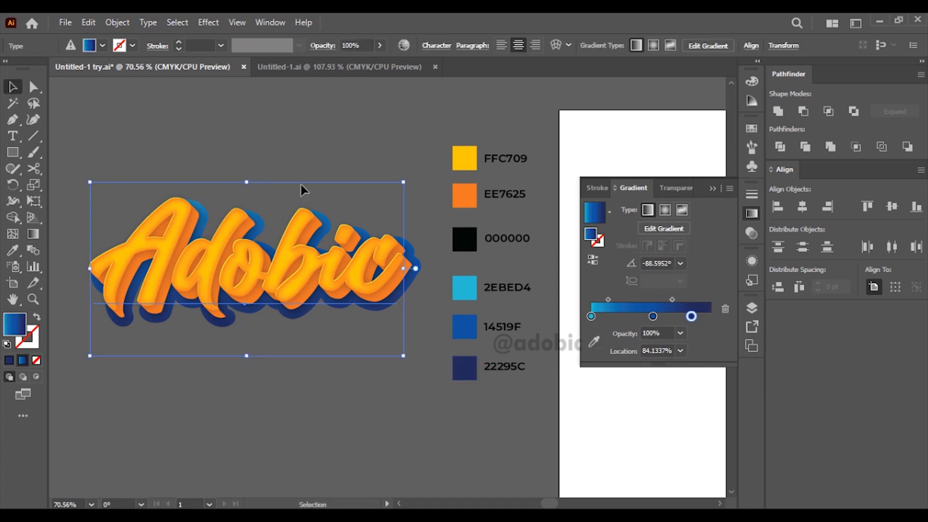
Step: Duplicate the blue gradient fill in the text's appearance
left_click(714, 190)
left_click(753, 264)
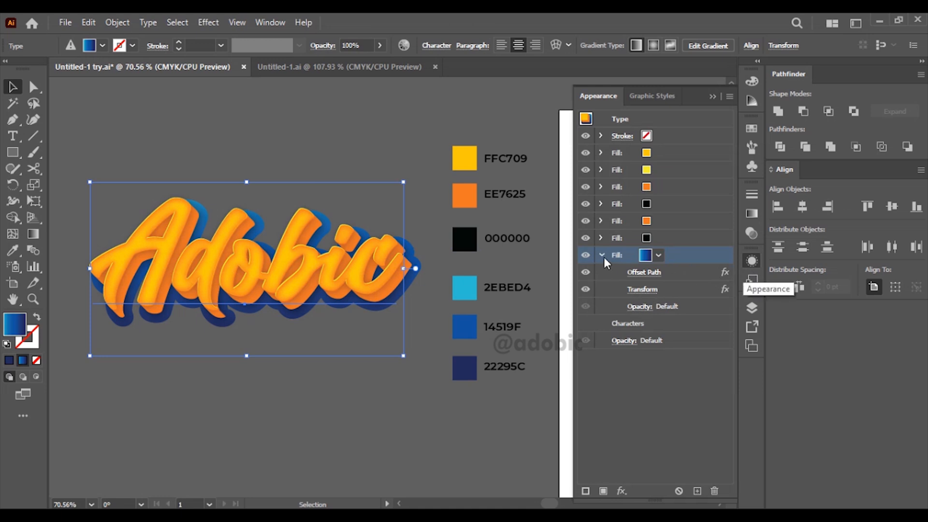
left_click(605, 257)
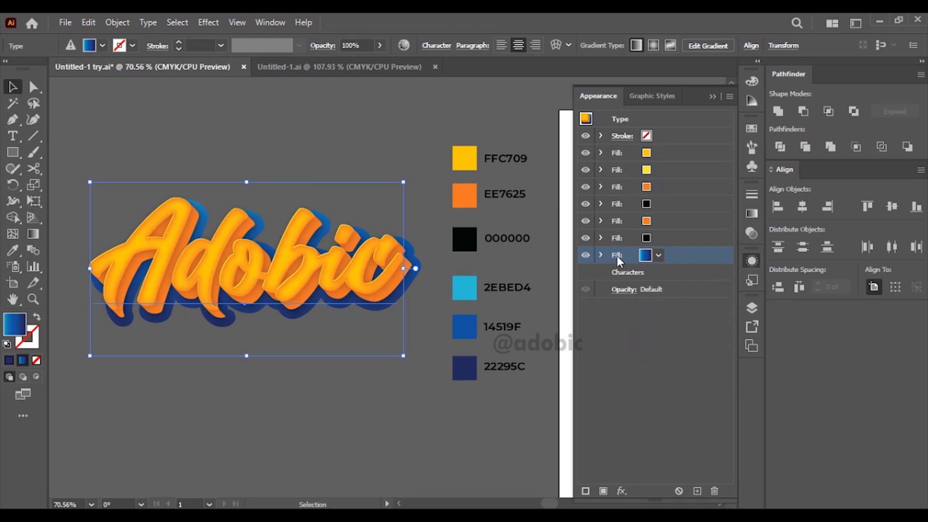
left_click_drag(702, 466, 697, 491)
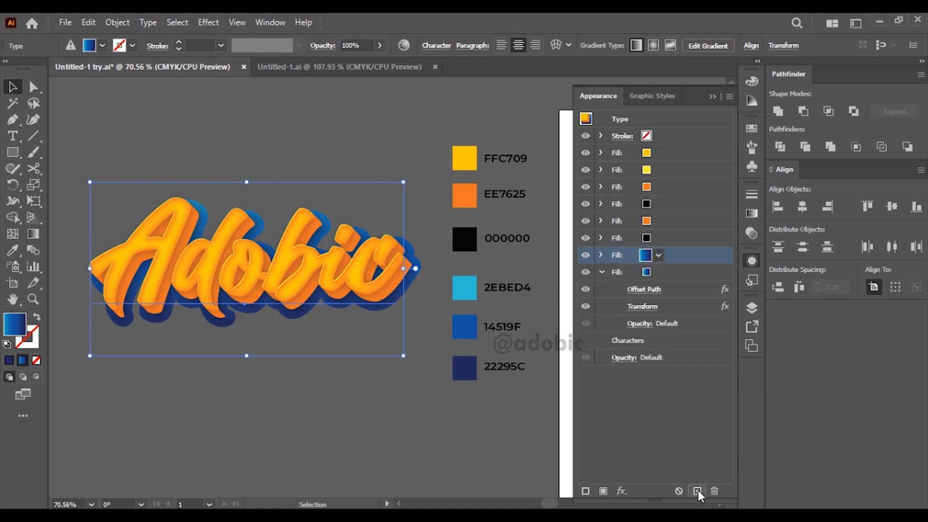
Step: Add another Transform effect to the lowest gradient fill and set it to 10 copies
left_click(610, 275)
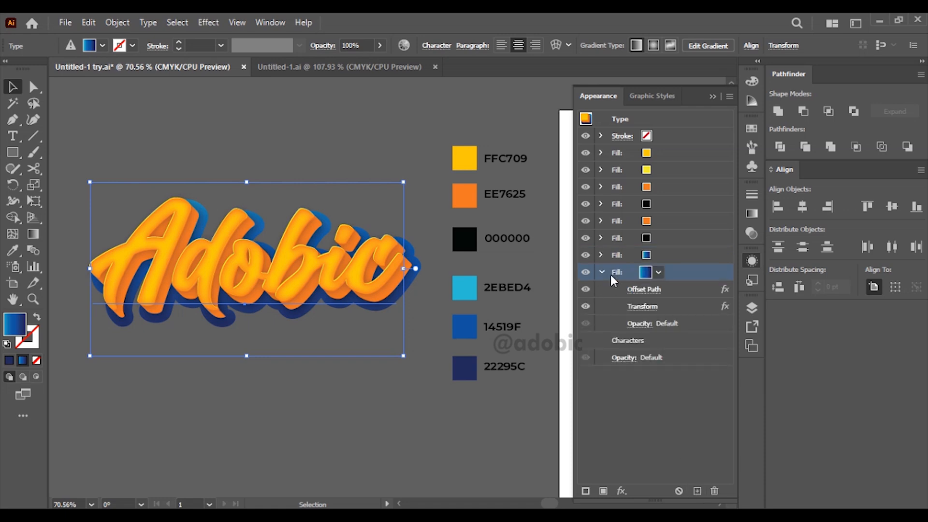
left_click(620, 491)
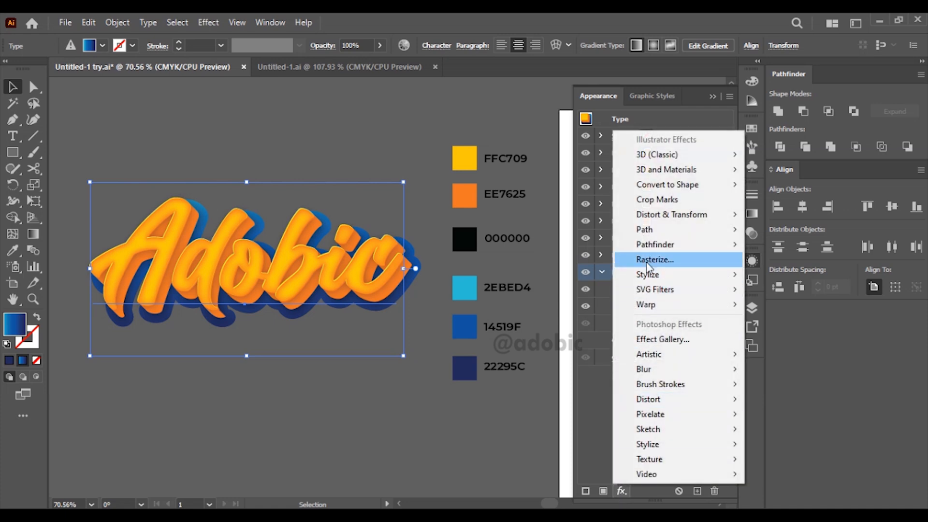
mouse_move(706, 219)
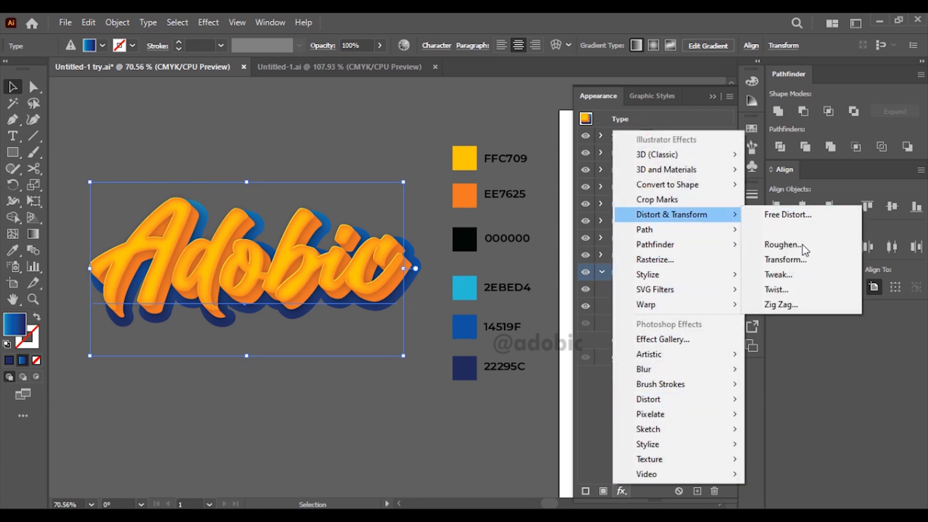
left_click(801, 261)
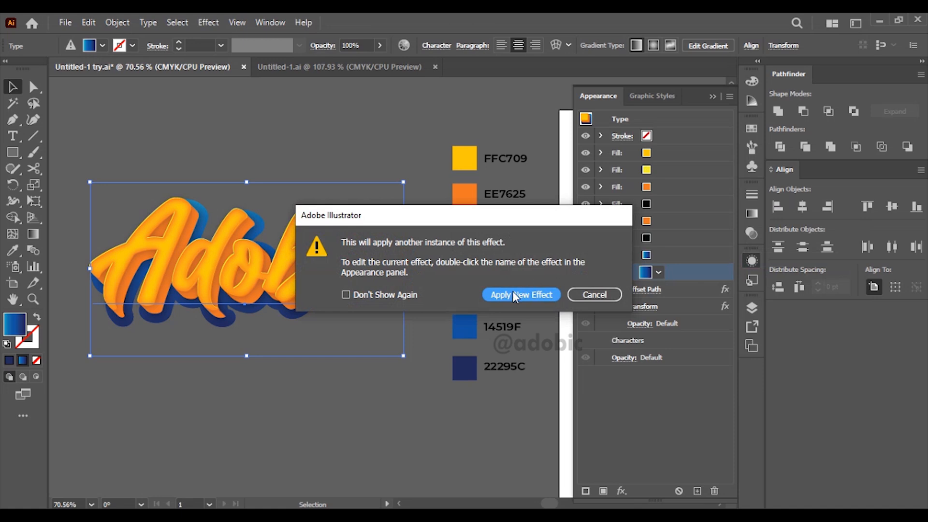
left_click(530, 295)
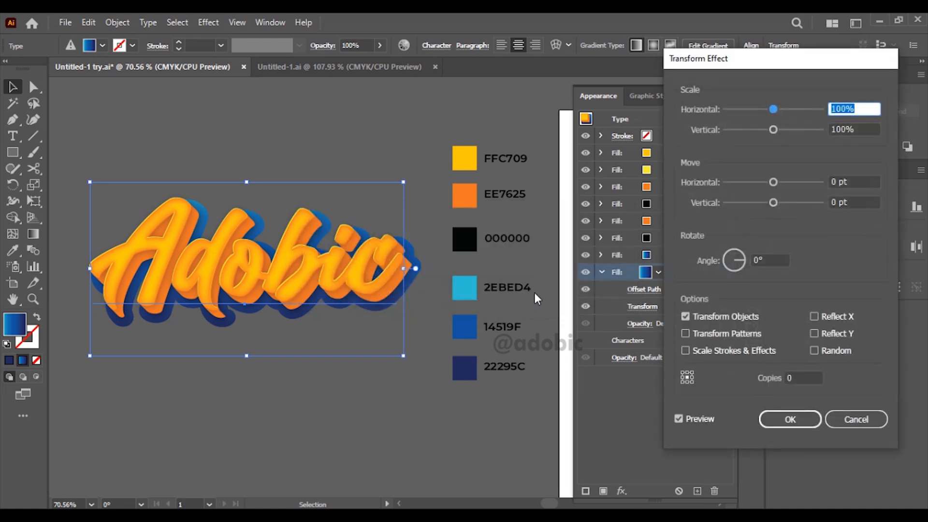
left_click(796, 373)
type("10")
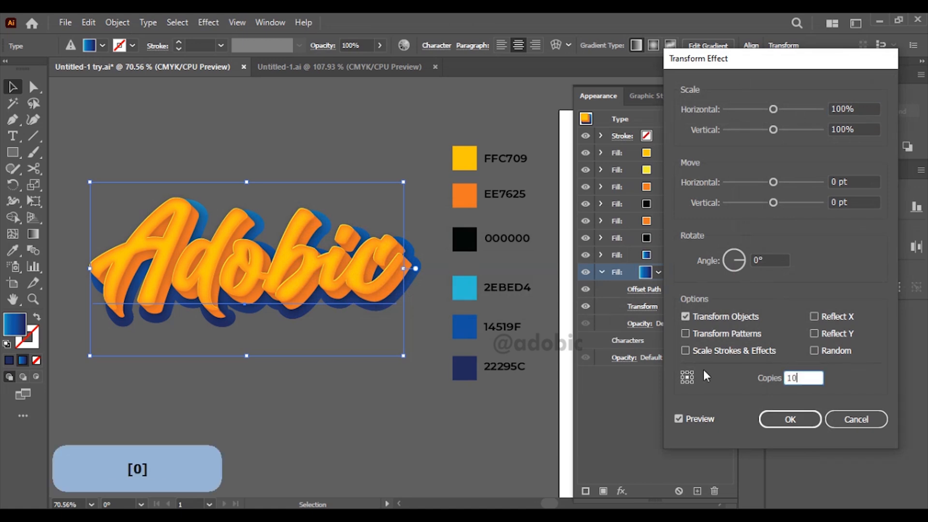
key("Tab")
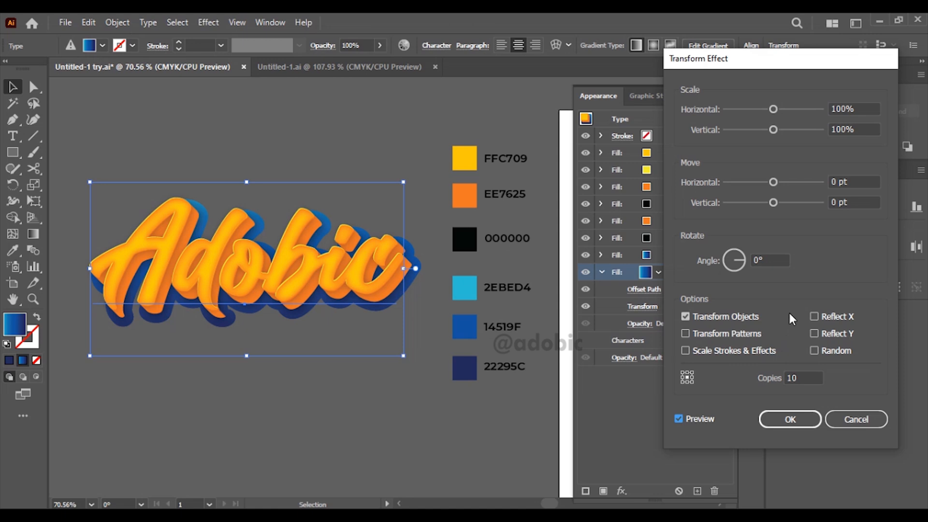
Step: Set the new Transform effect's move to 0.5 pt horizontally and 0.5 pt vertically and apply it
double_click(833, 187)
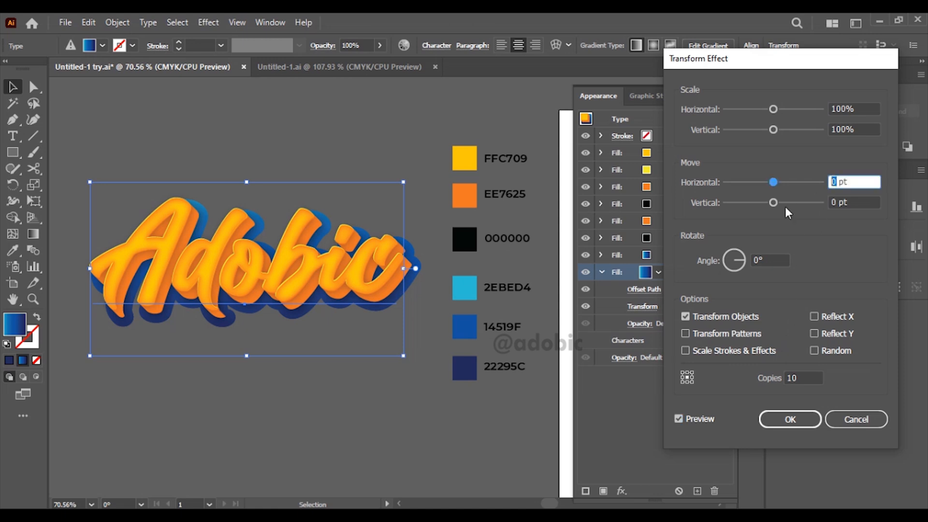
type("0.5")
key("Tab")
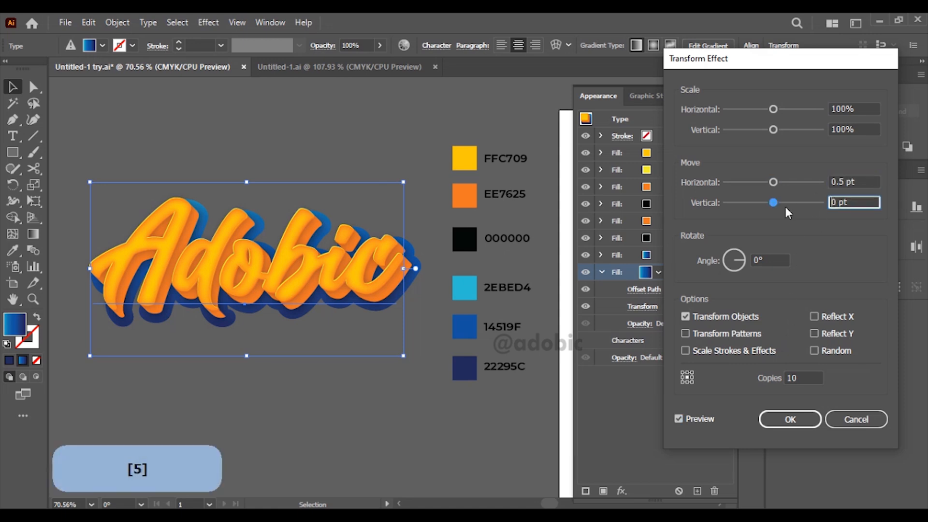
type("0.5")
key("Tab")
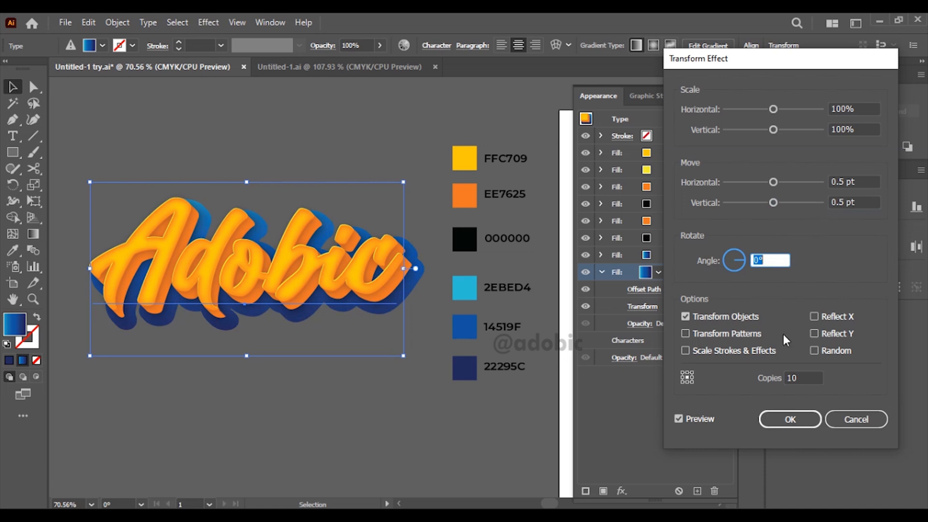
left_click(790, 423)
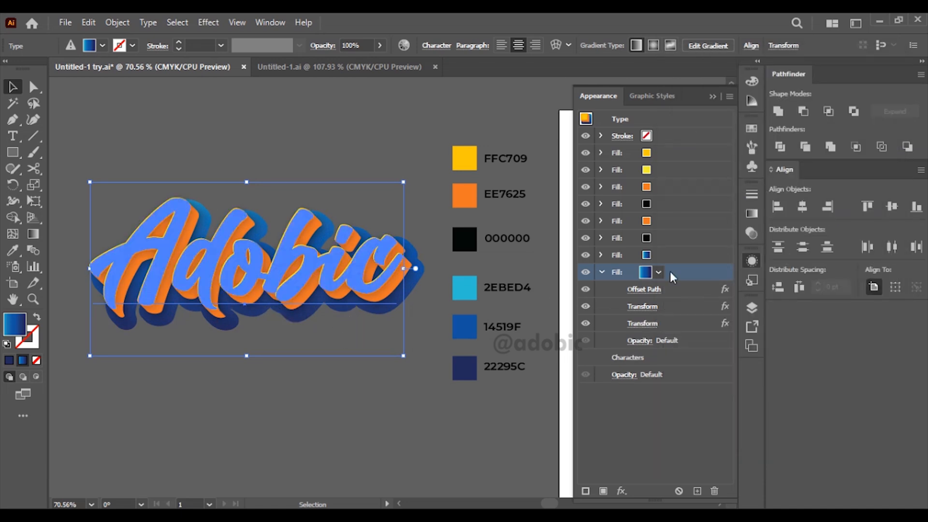
Step: Remove the light blue stop from the lowest fill's gradient and move the medium blue stop to 0%
left_click(752, 214)
left_click_drag(591, 317, 599, 344)
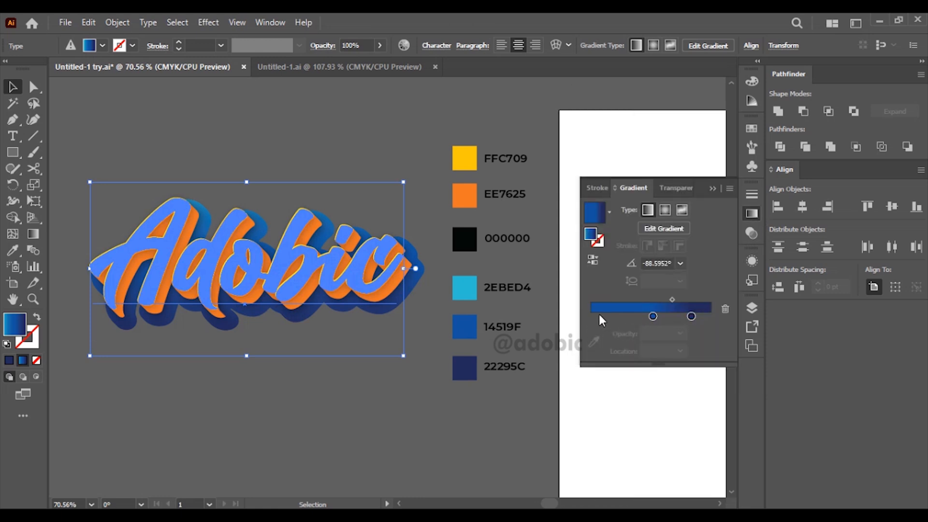
left_click_drag(653, 317, 590, 317)
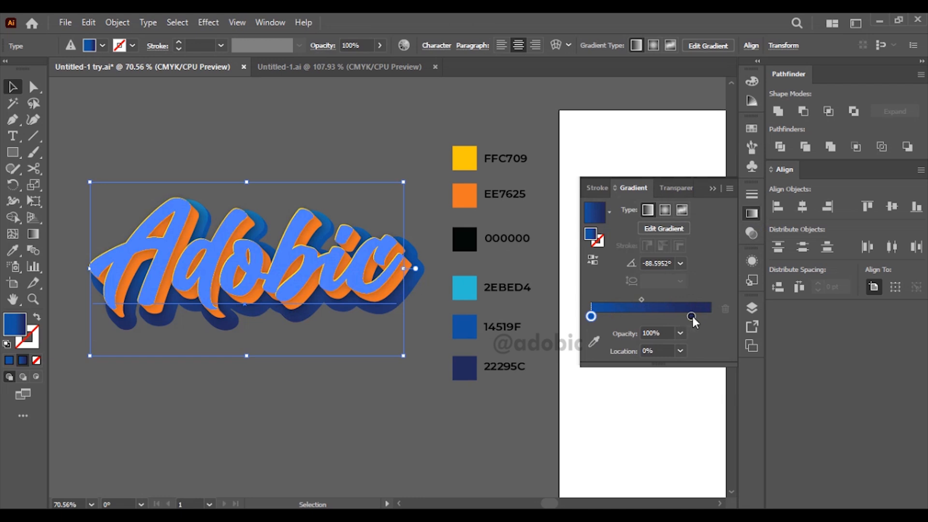
Step: Move the lowest gradient fill's dark blue stop to about 43% and add another dark blue stop at 100%
left_click(643, 317)
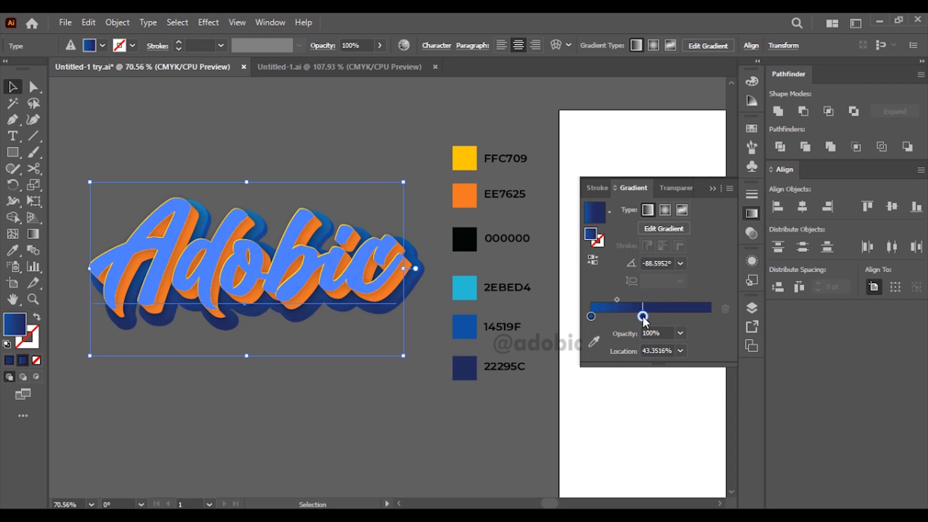
left_click_drag(645, 318, 715, 323)
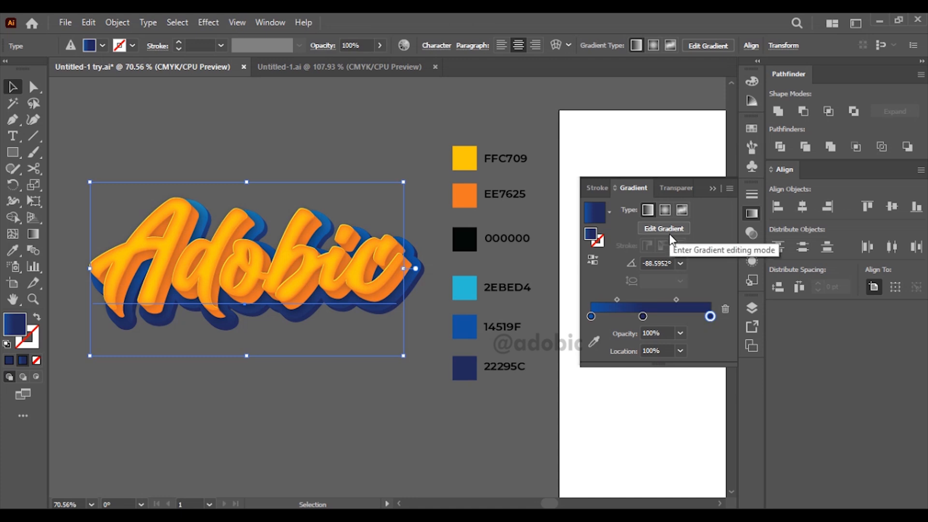
left_click(712, 318)
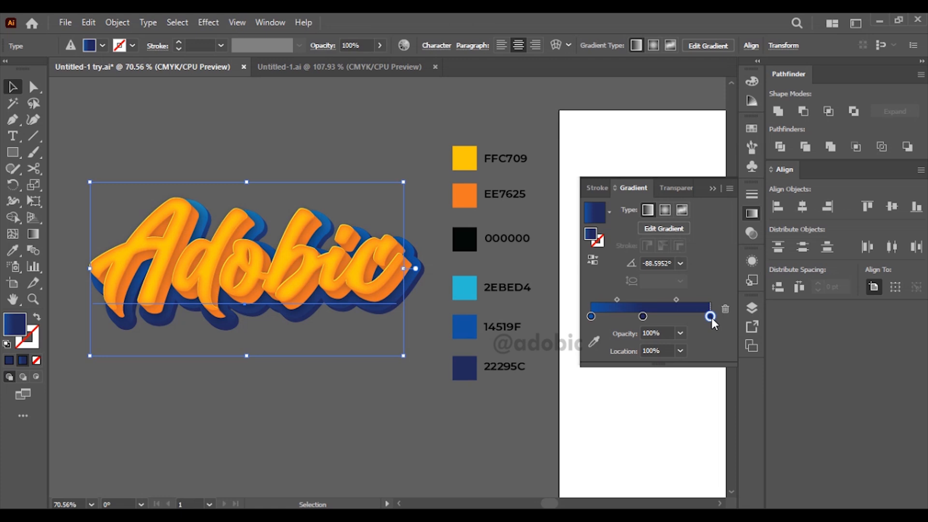
Step: Recolour the gradient stop at 100% to the near-black 0E0020
double_click(711, 317)
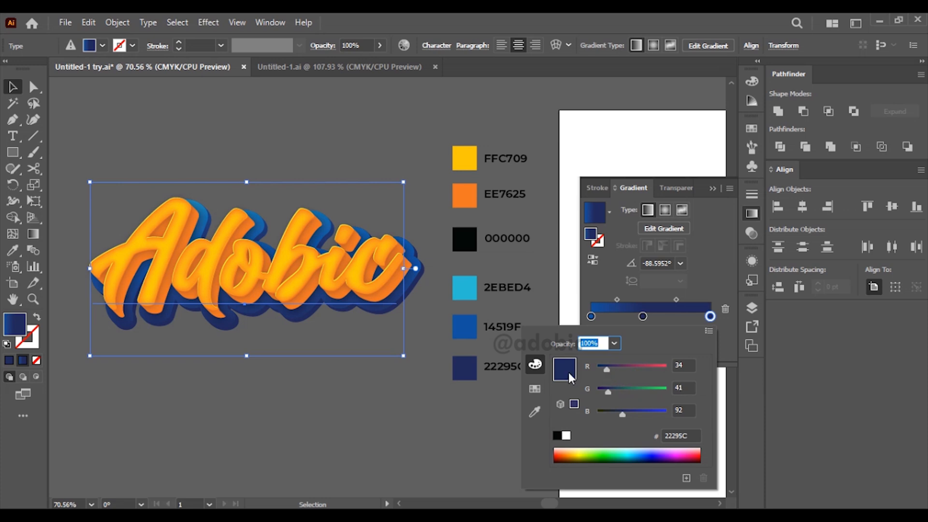
left_click(556, 436)
left_click_drag(599, 390, 586, 367)
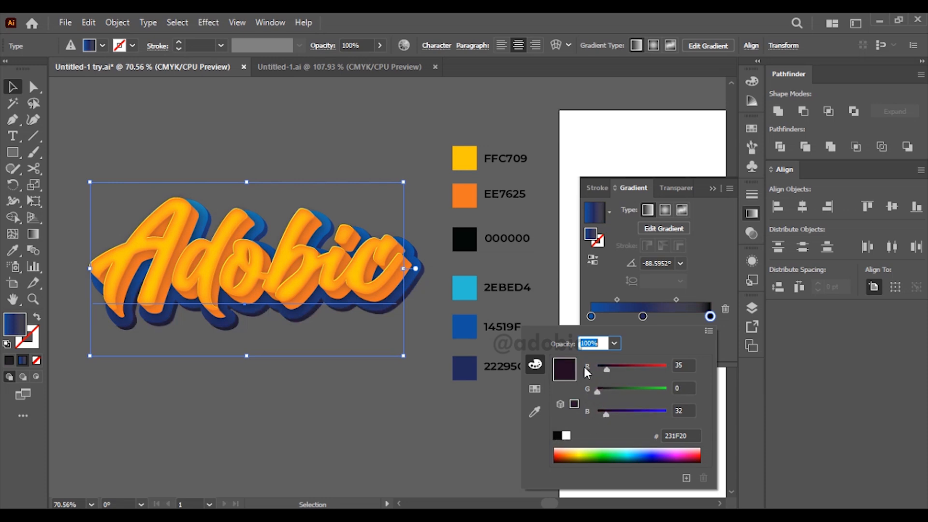
left_click_drag(607, 369, 602, 369)
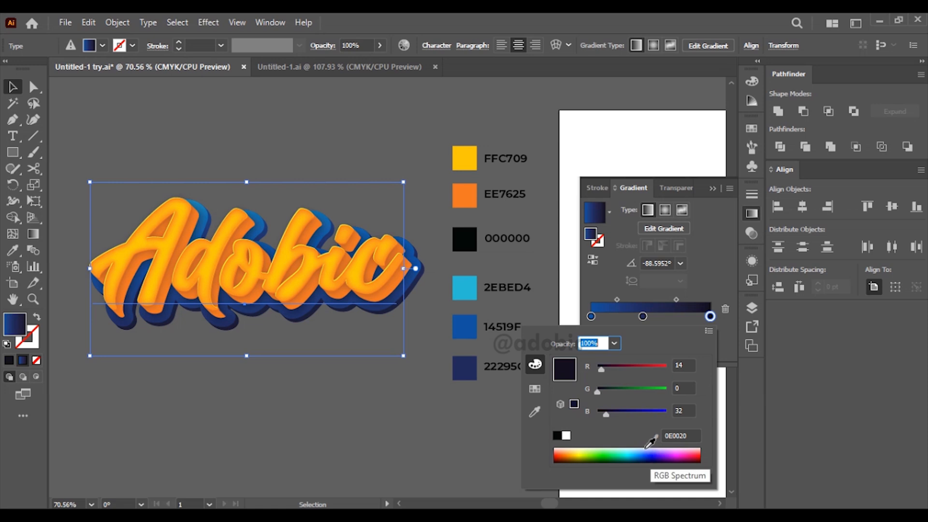
Step: Place the dark blue stop at about 21%, ahead of the medium blue one, and redraw the gradient almost horizontally across the text
left_click(643, 315)
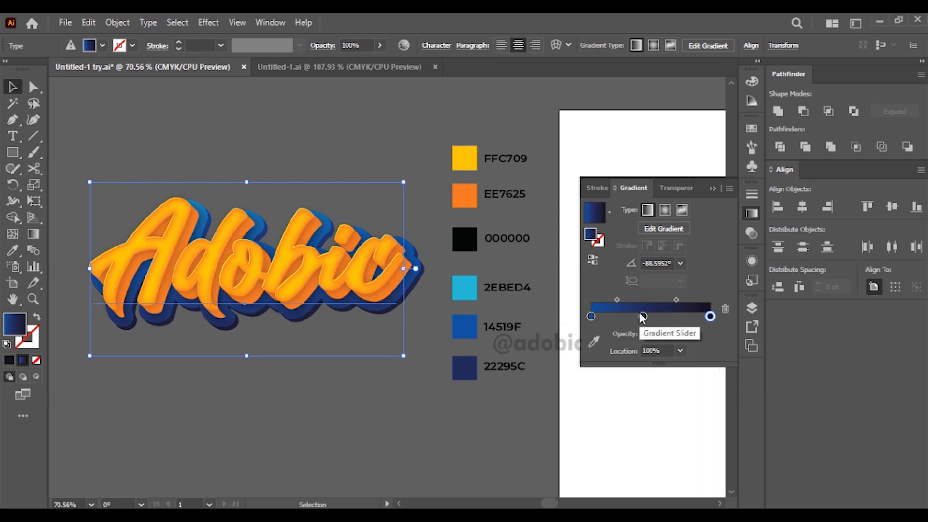
left_click_drag(592, 317, 616, 317)
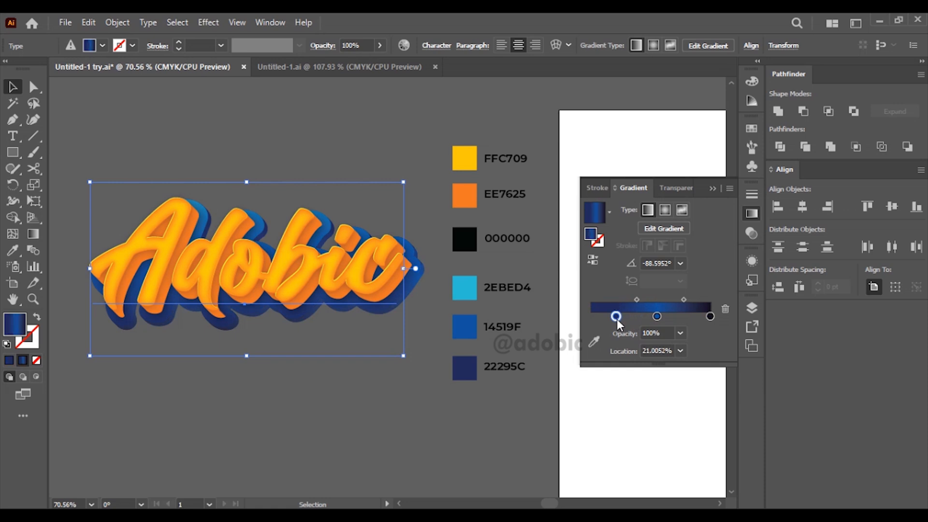
left_click(33, 234)
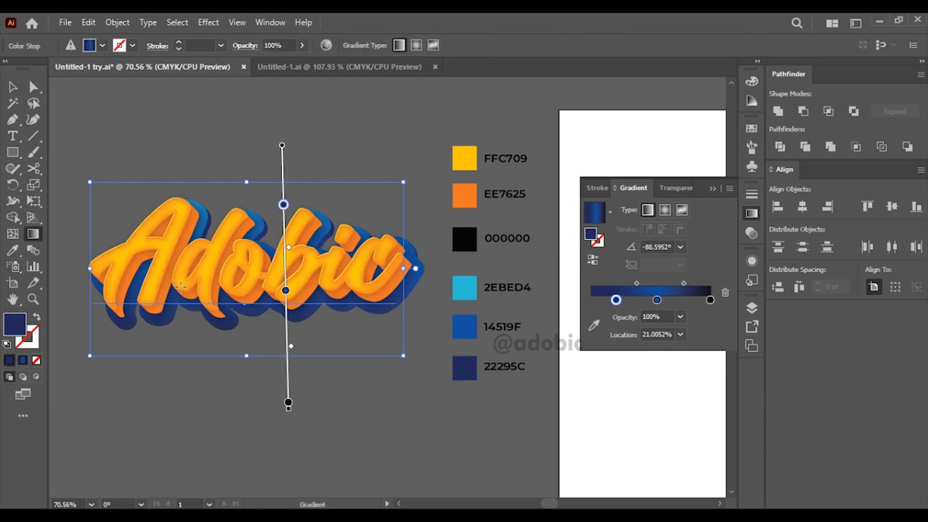
mouse_move(311, 324)
left_mouse_down()
mouse_move(314, 192)
mouse_move(292, 287)
left_mouse_up()
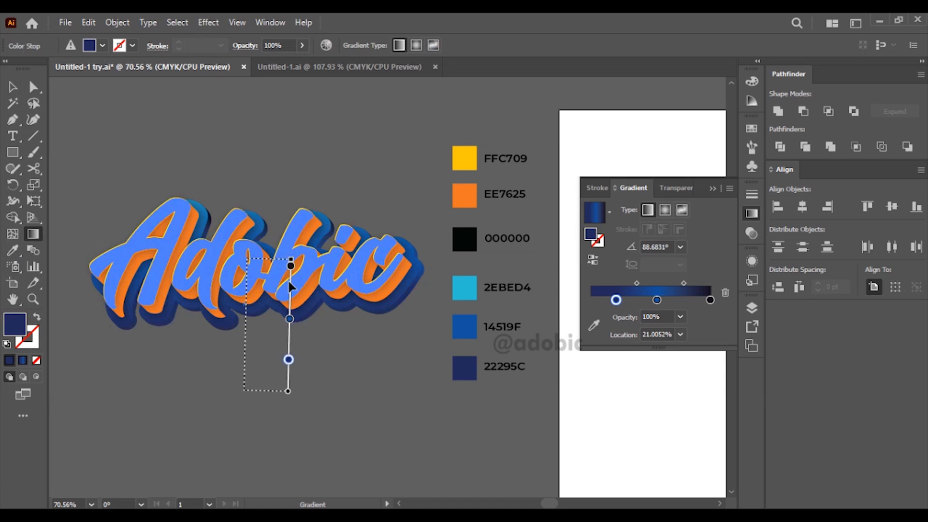
left_click_drag(285, 201, 298, 333)
left_click_drag(146, 301, 394, 374)
mouse_move(74, 248)
left_mouse_down()
mouse_move(410, 303)
mouse_move(107, 333)
left_mouse_up()
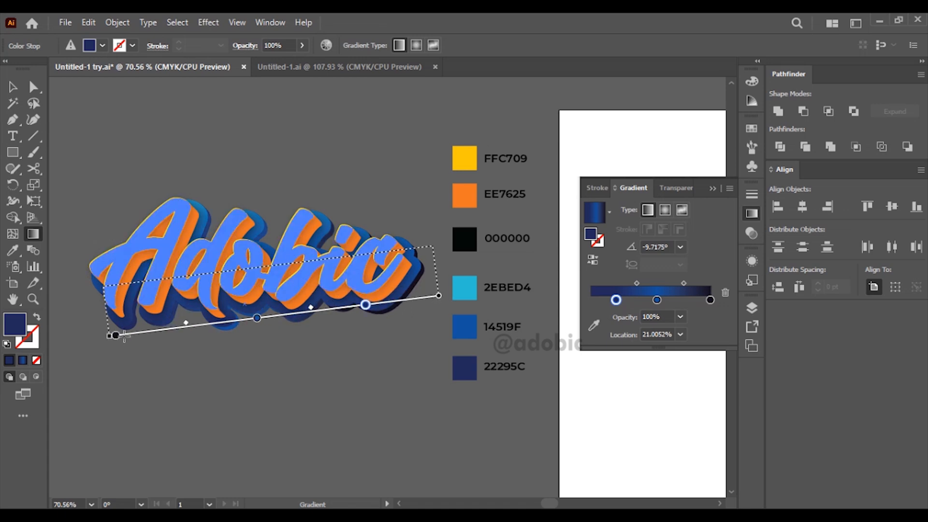
Step: Set the second Transform effect of the lowest gradient fill to 20 copies and apply it
key("shift+F6")
left_click(643, 323)
left_click(803, 377)
type("20")
key("Tab")
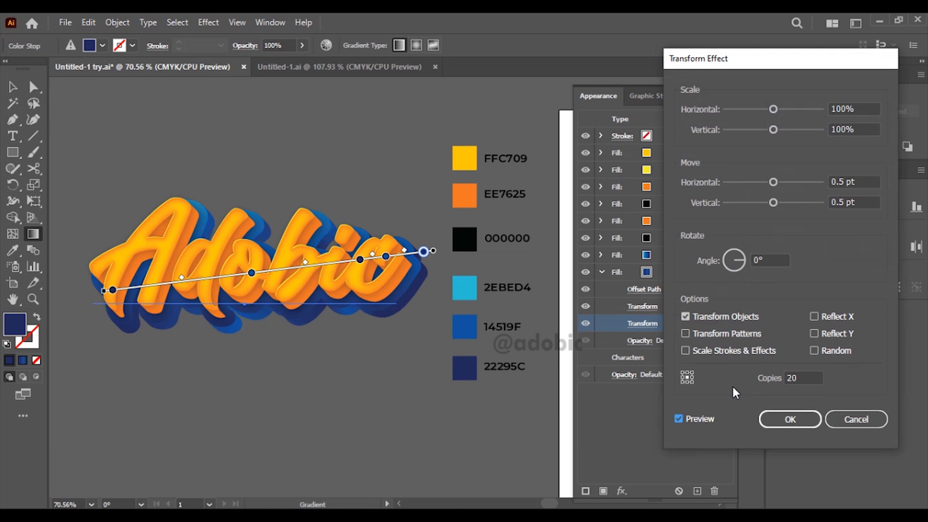
left_click(779, 420)
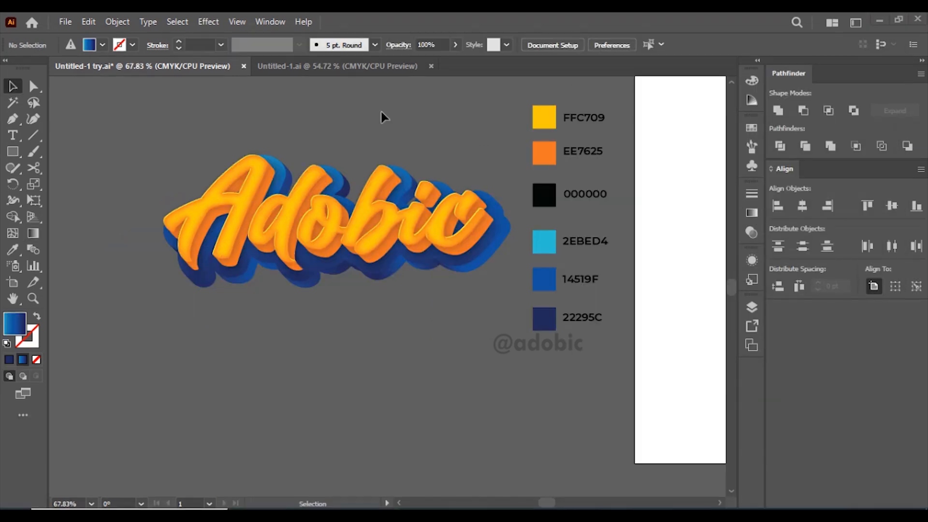
Step: Recolour the text's topmost fill from orange-yellow to a brighter yellow and deselect the text
left_click(12, 86)
left_click(297, 217)
left_click(750, 261)
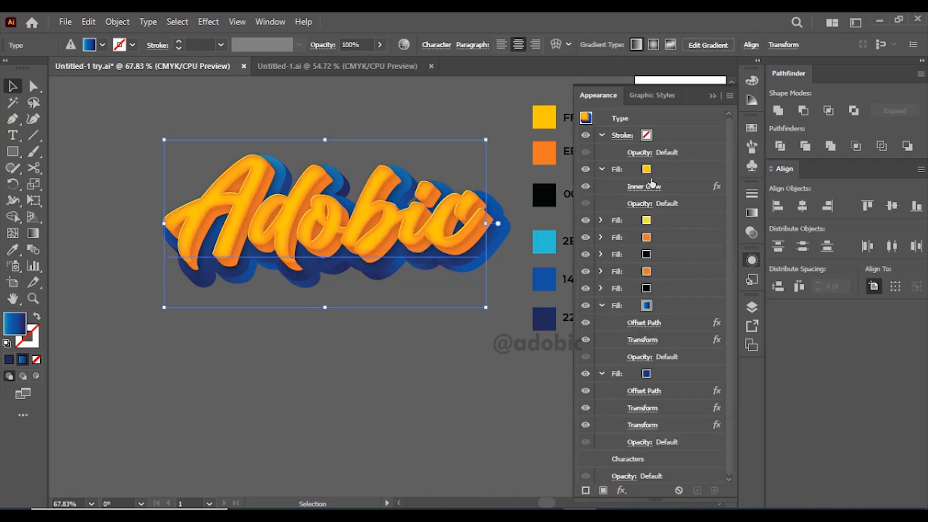
left_click(651, 169)
left_click(657, 170)
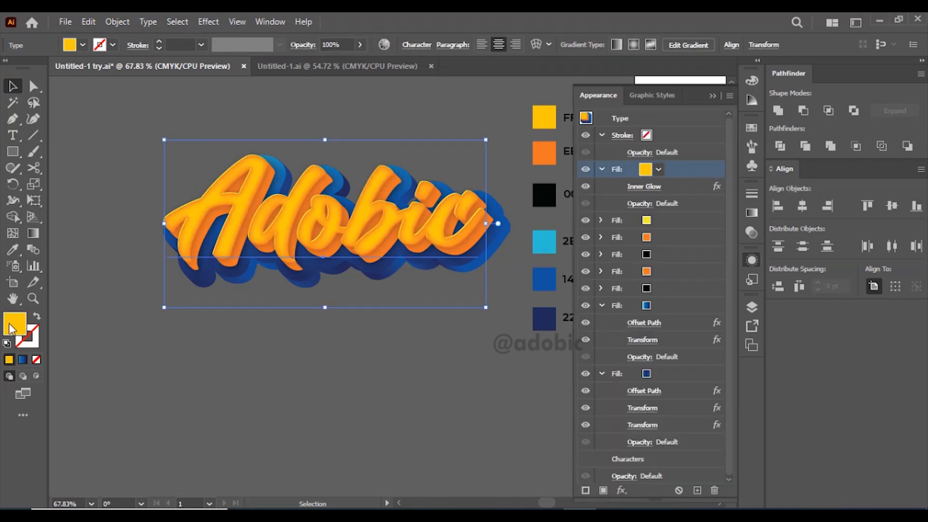
double_click(15, 323)
left_click_drag(774, 391, 772, 381)
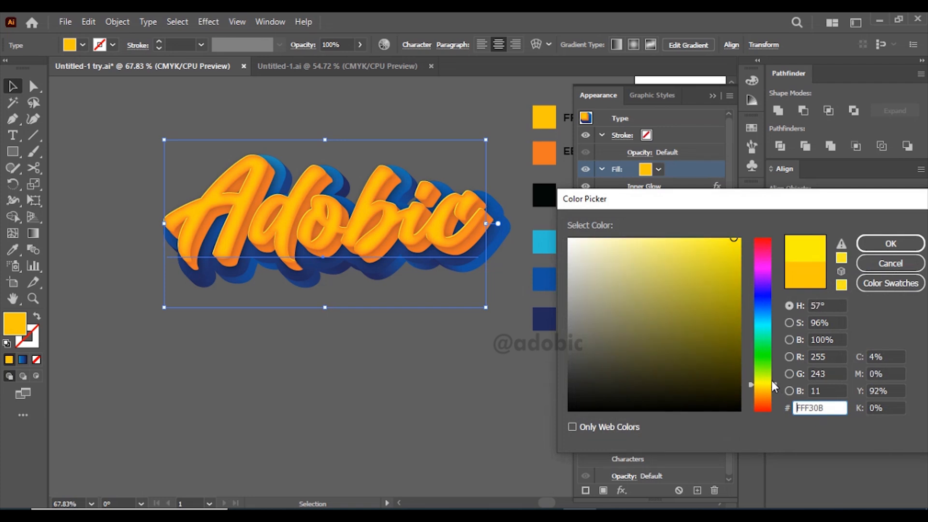
left_click(891, 244)
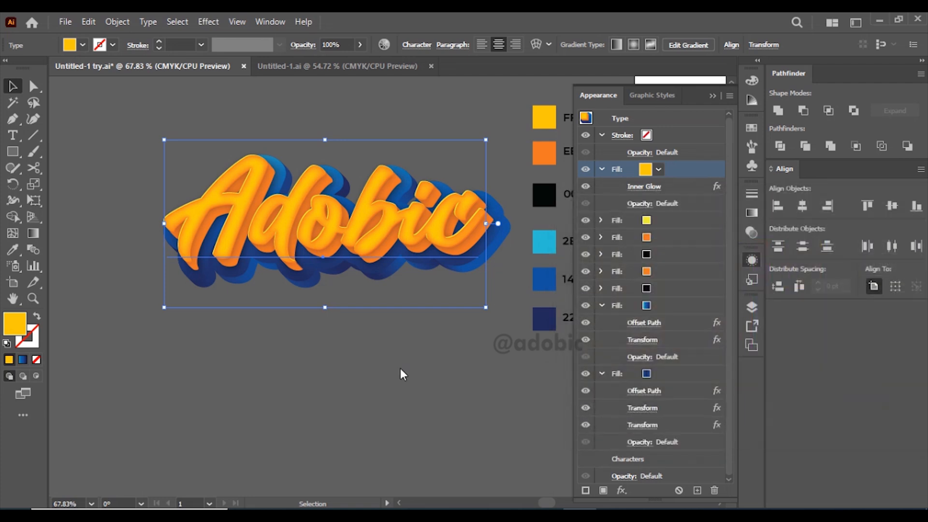
left_click(361, 378)
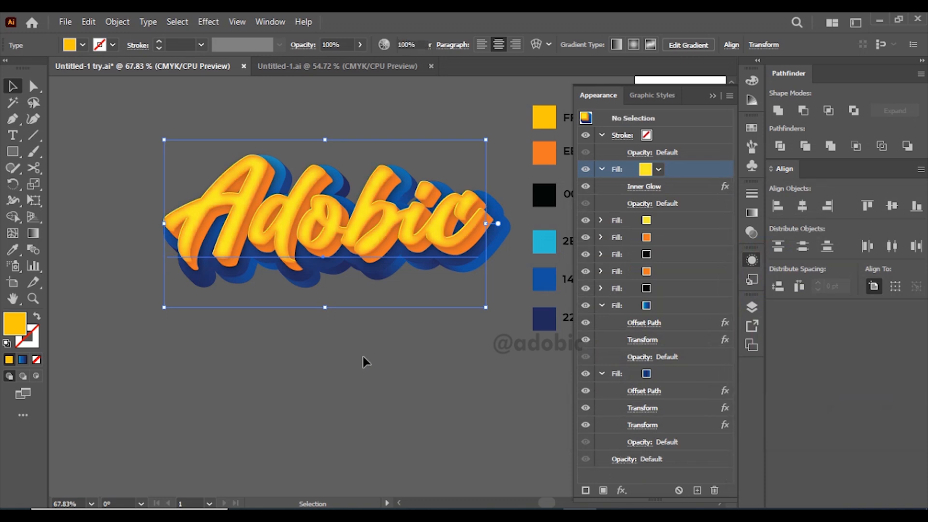
Step: Shift the topmost fill's hue to a slightly warmer golden yellow and deselect the text
left_click(339, 244)
left_click(654, 171)
left_click(654, 170)
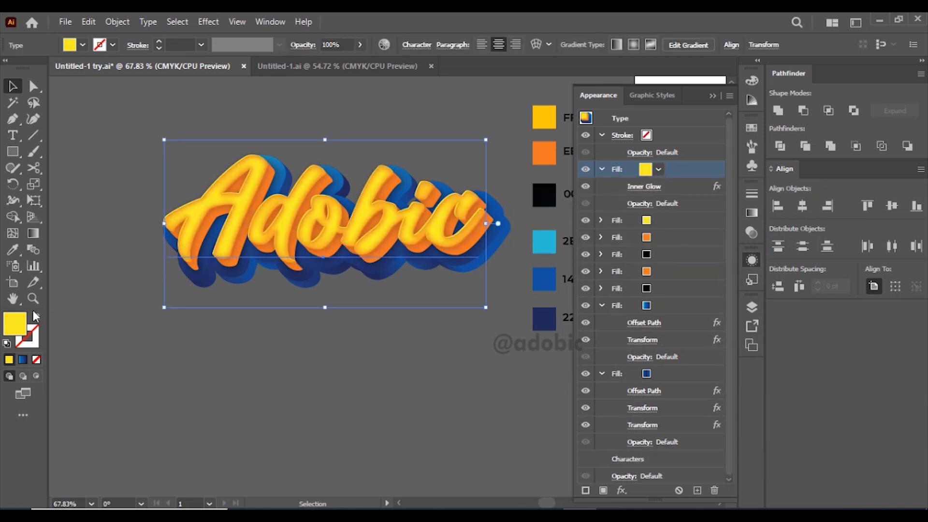
double_click(21, 319)
left_click_drag(775, 381, 776, 381)
left_click(876, 245)
left_click(324, 360)
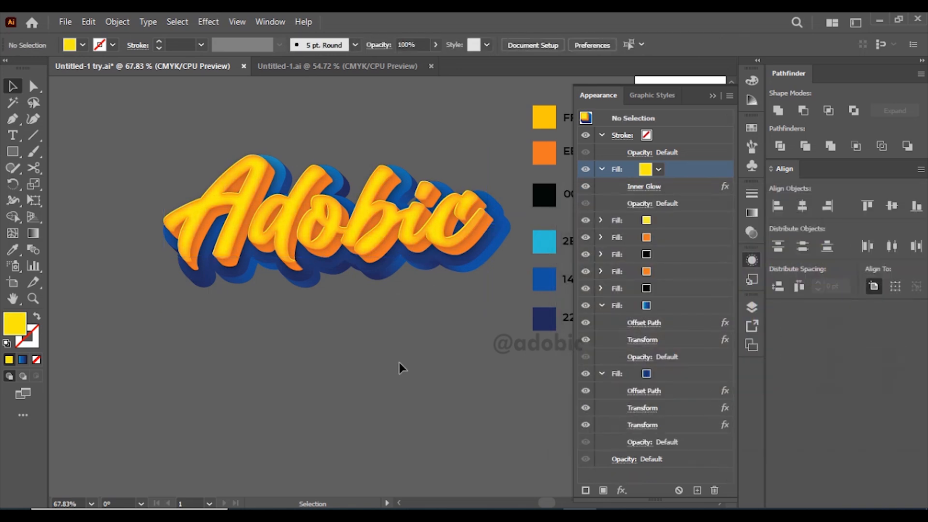
Step: In the upper blue gradient fill, put a medium blue stop at 0% before the light blue one and another at about 80%
left_click(458, 254)
left_click(663, 308)
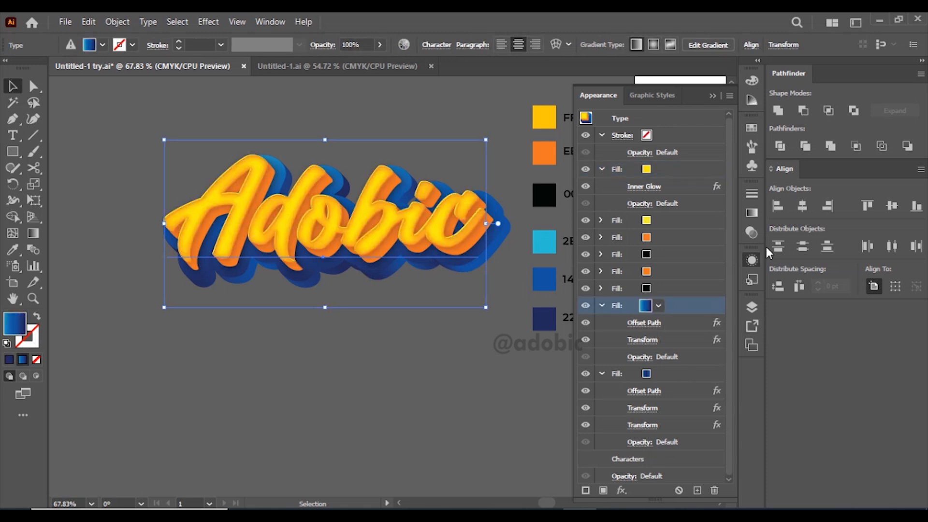
left_click(754, 214)
mouse_move(592, 317)
left_mouse_down()
mouse_move(649, 317)
mouse_move(582, 317)
left_mouse_up()
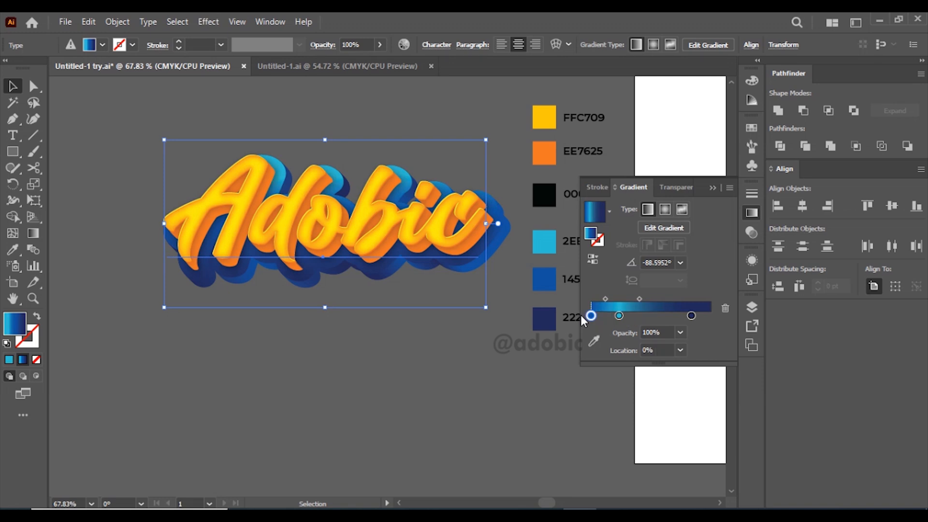
left_click(619, 317)
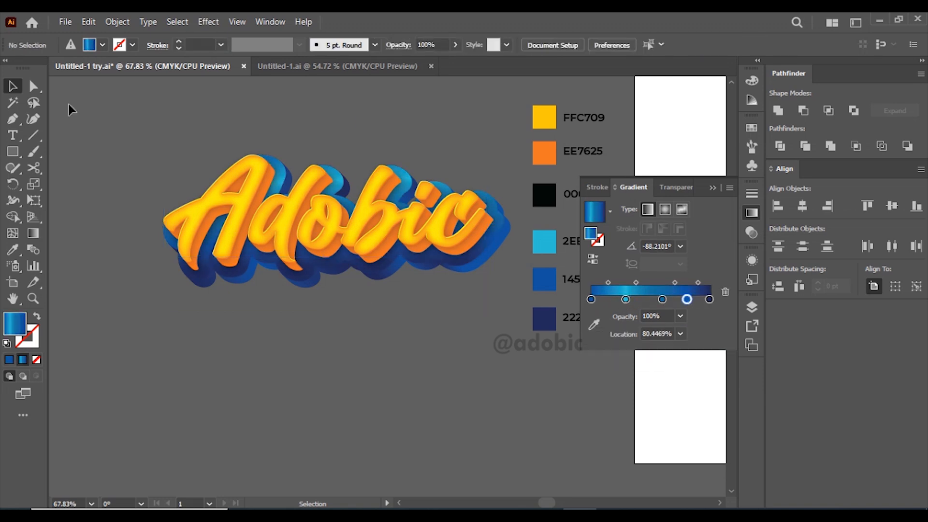
Step: Duplicate the styled "Adobic" text directly below the original
scroll(388, 315, "down", 1)
left_click_drag(459, 352, 359, 271)
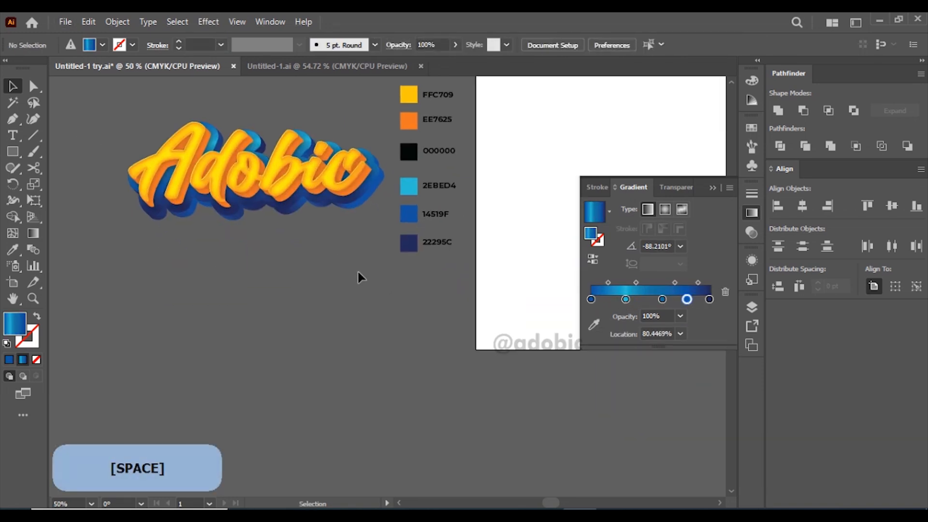
left_click_drag(327, 203, 312, 305)
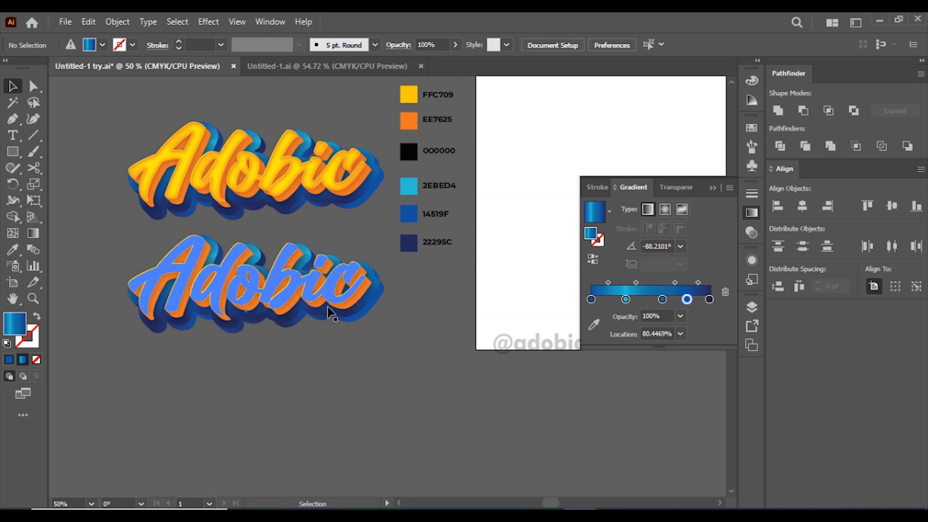
Step: Replace the wording of the lower copy with "Subscribe" and finish text editing
left_click(330, 313)
double_click(293, 303)
left_click(179, 256, "shift")
type("Sub")
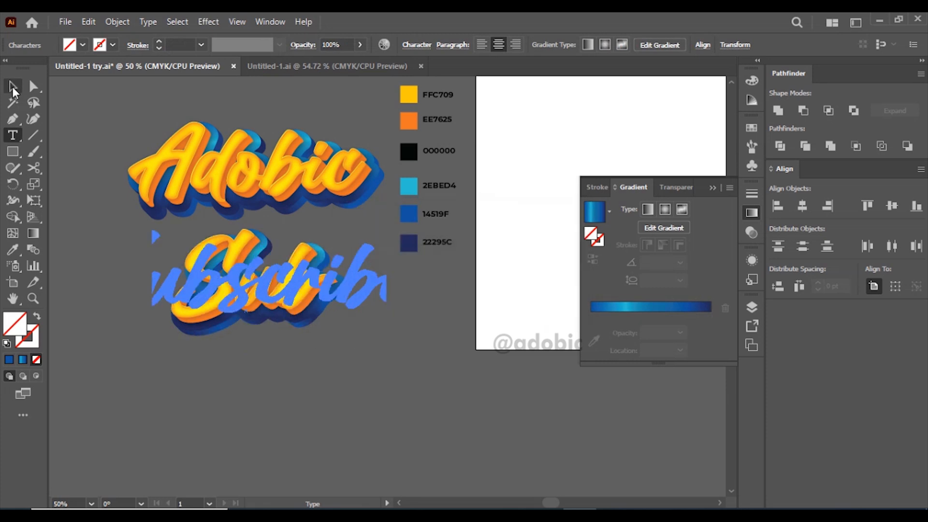
left_click(13, 89)
left_click(265, 425)
Step: Move the "Subscribe" text about 140 pt to the left beneath "Adobic" and deselect it
left_click_drag(286, 383, 326, 438)
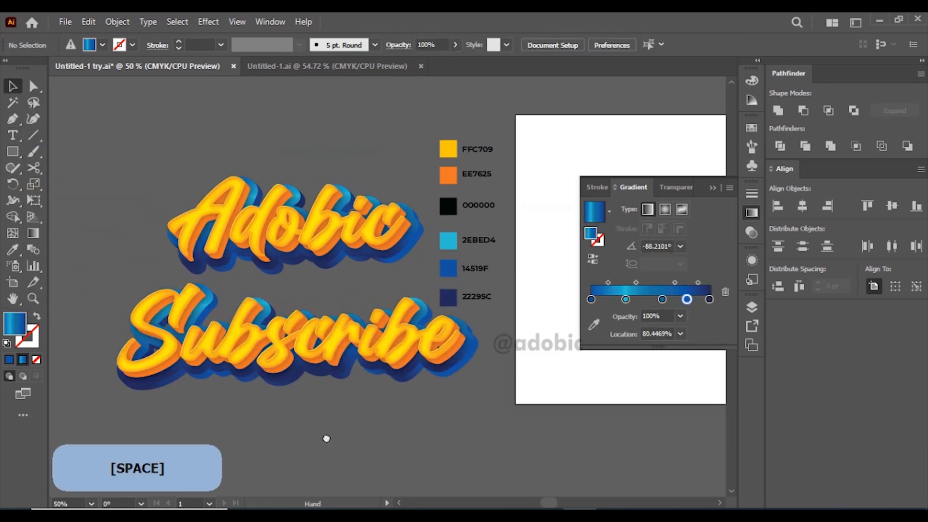
left_click_drag(371, 377, 303, 383)
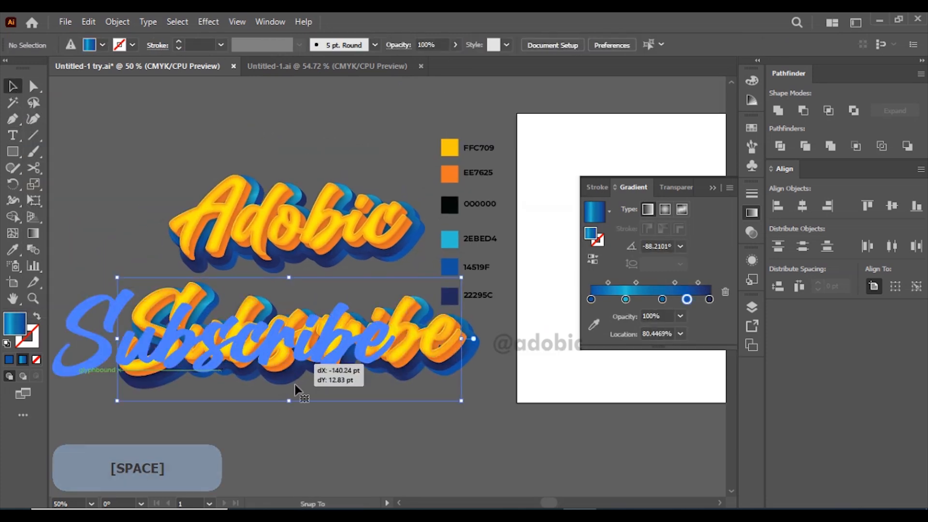
left_click(349, 437)
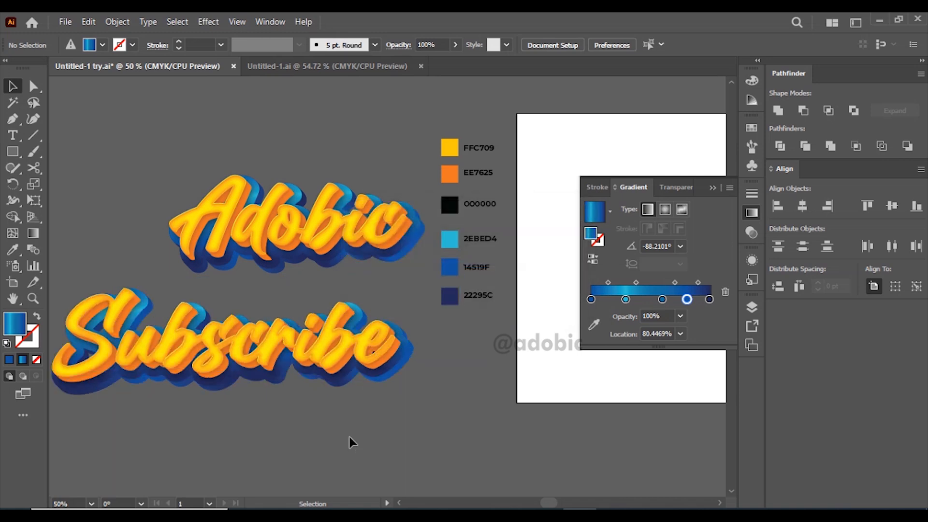